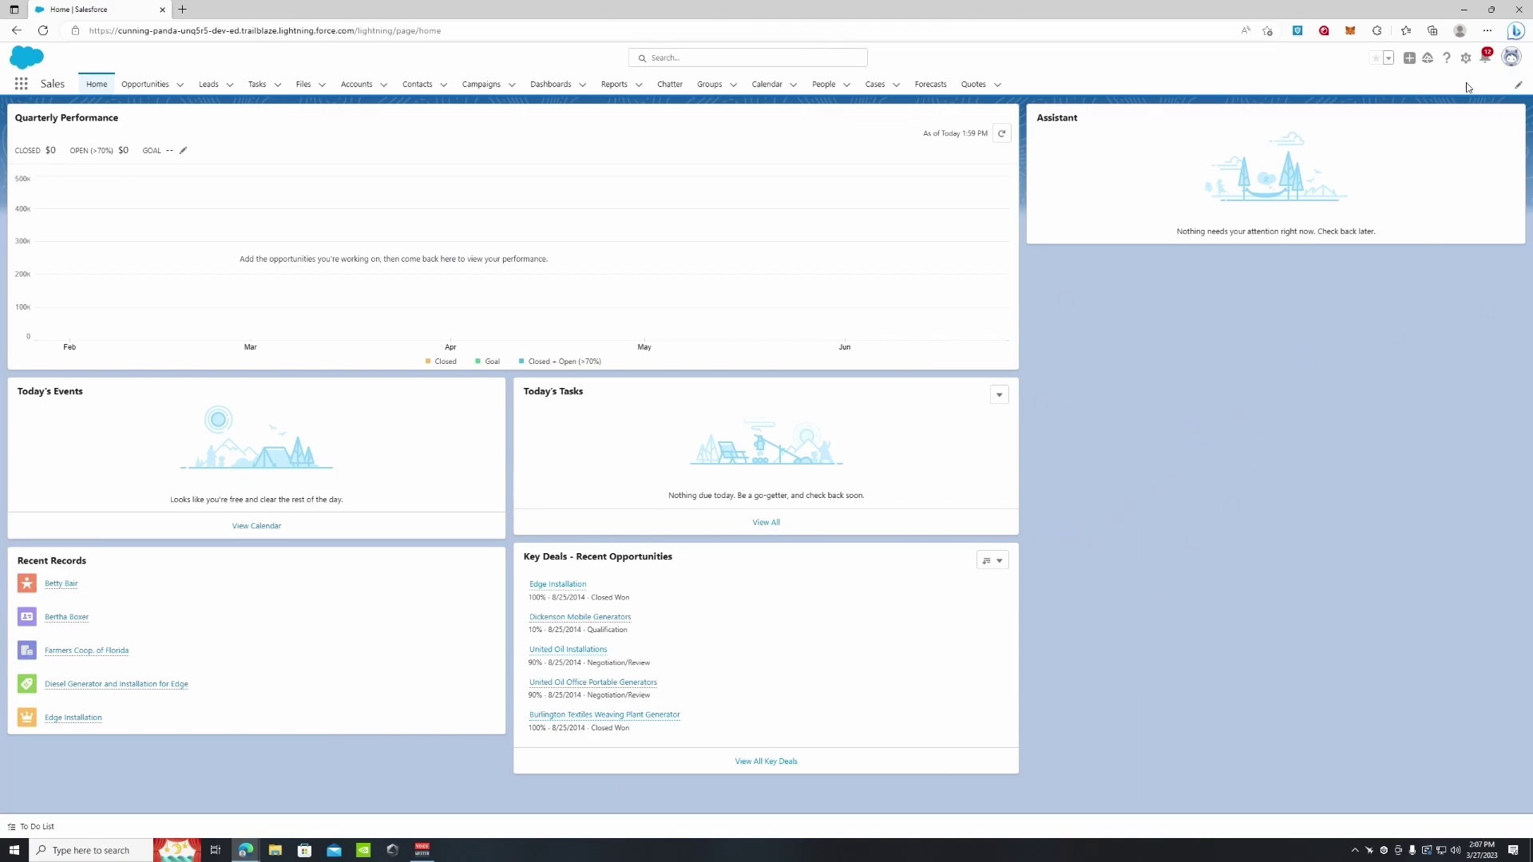
Open the Sales home page in Lightning App Builder via Edit Page and relabel it 'Home Page custom'
click(1467, 61)
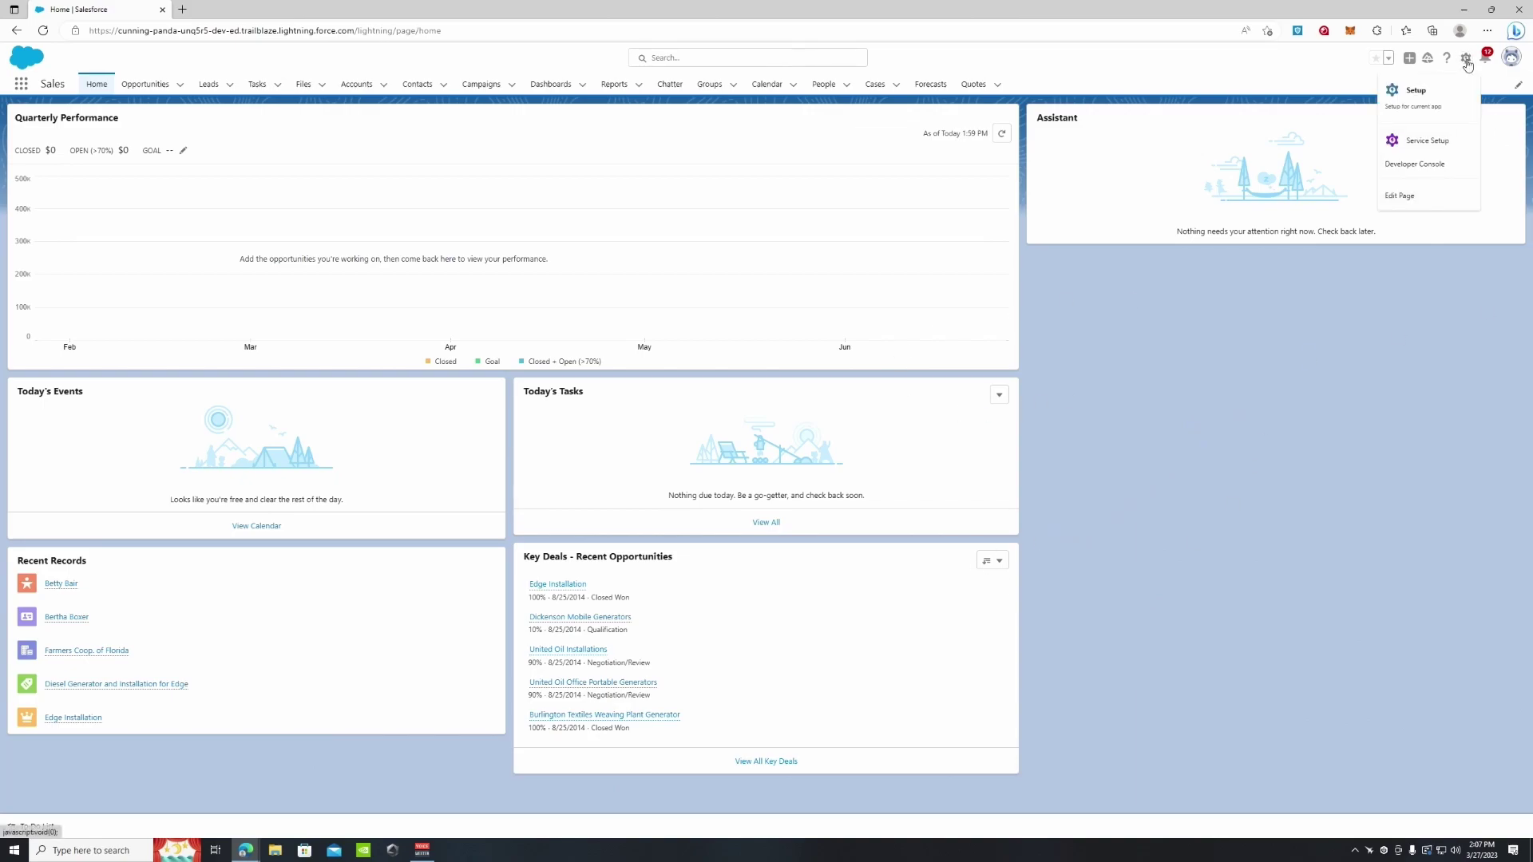
click(1400, 197)
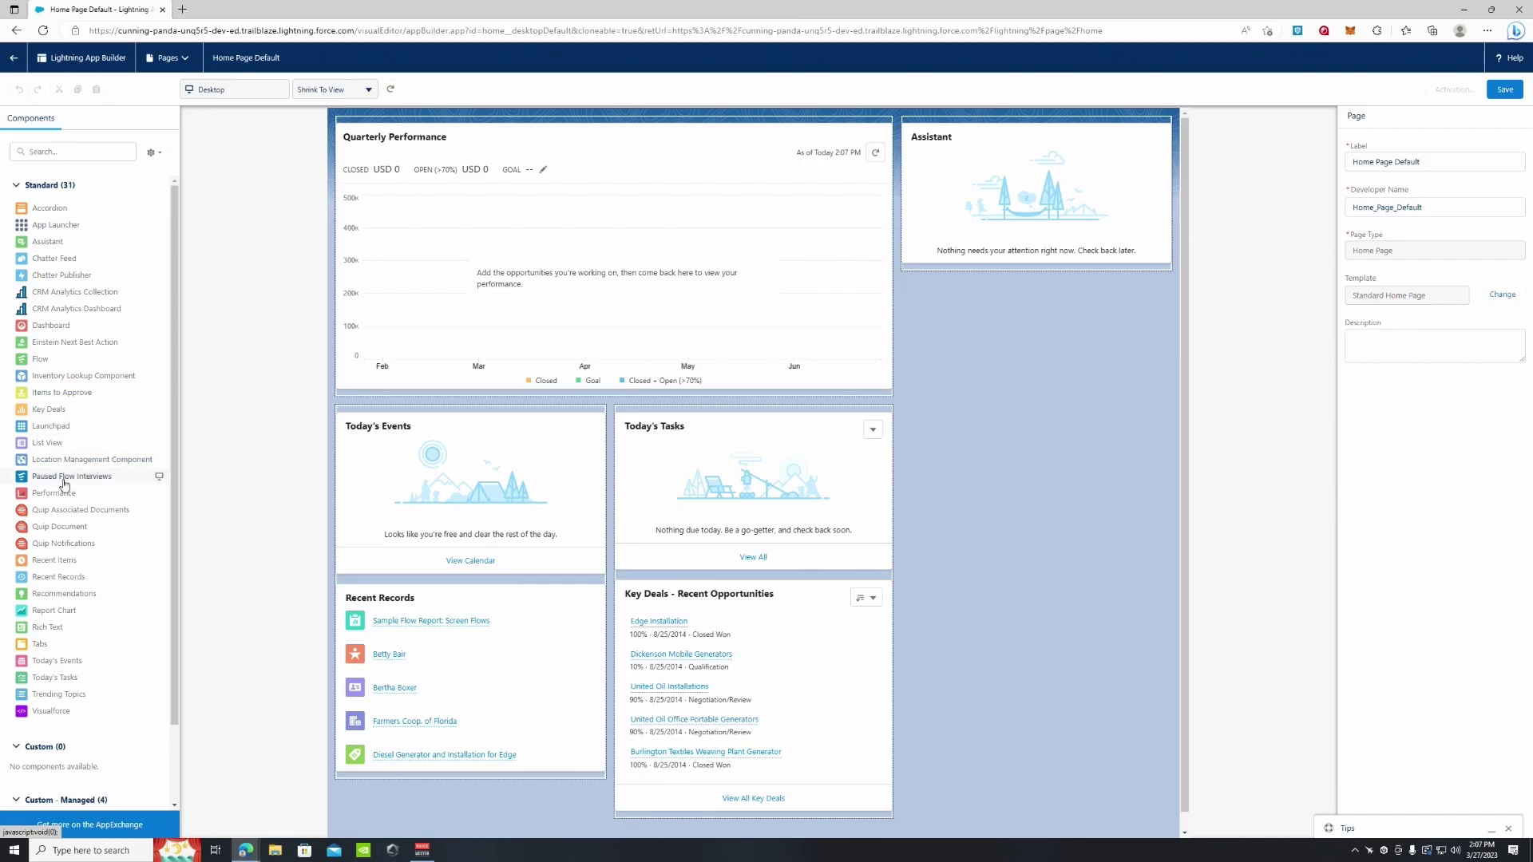
scroll(72, 607, down, 2)
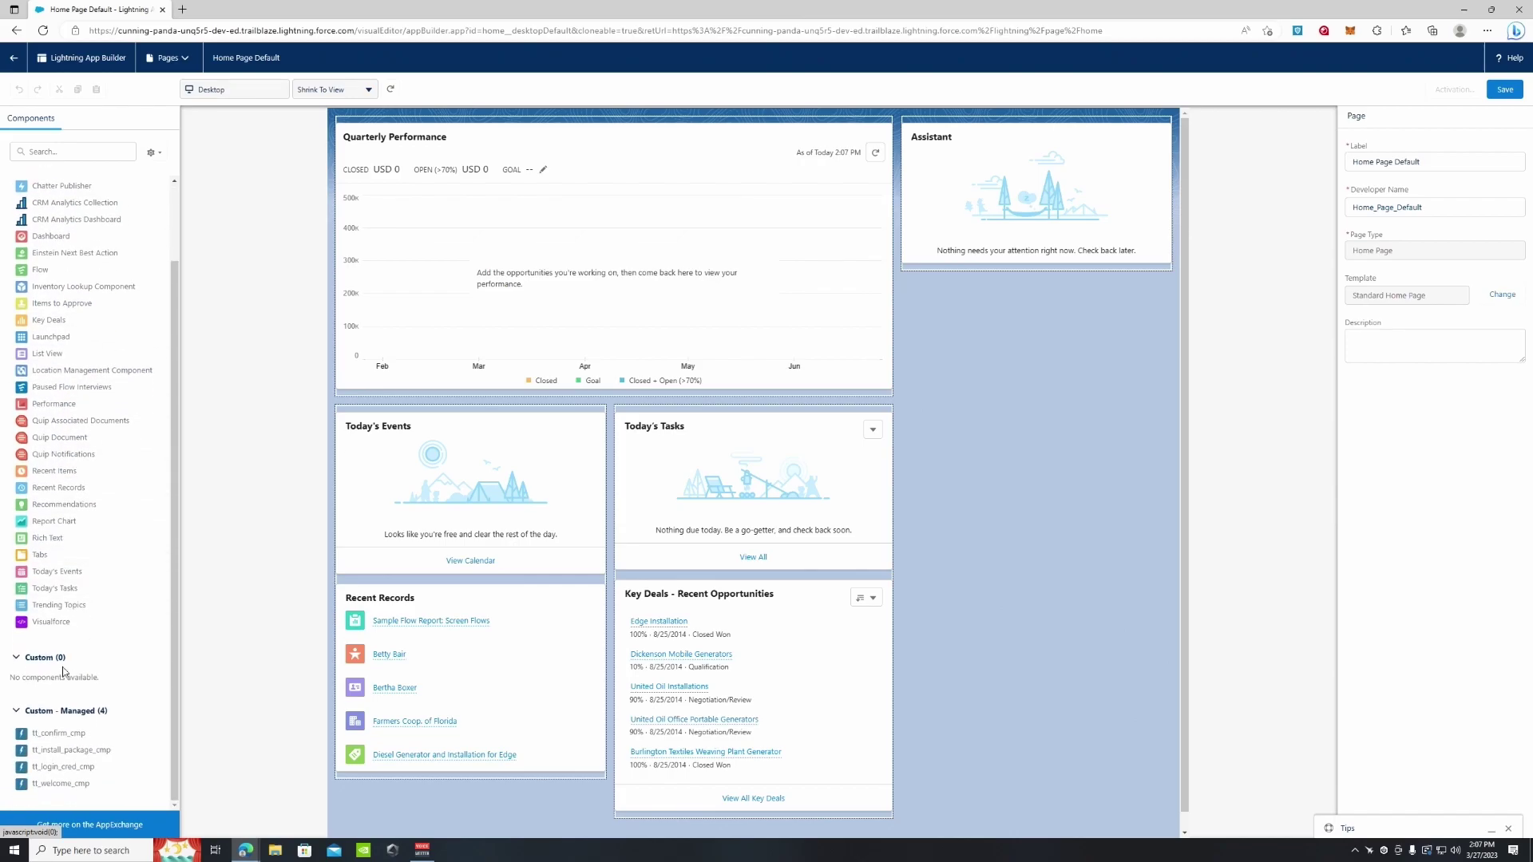
scroll(74, 701, up, 2)
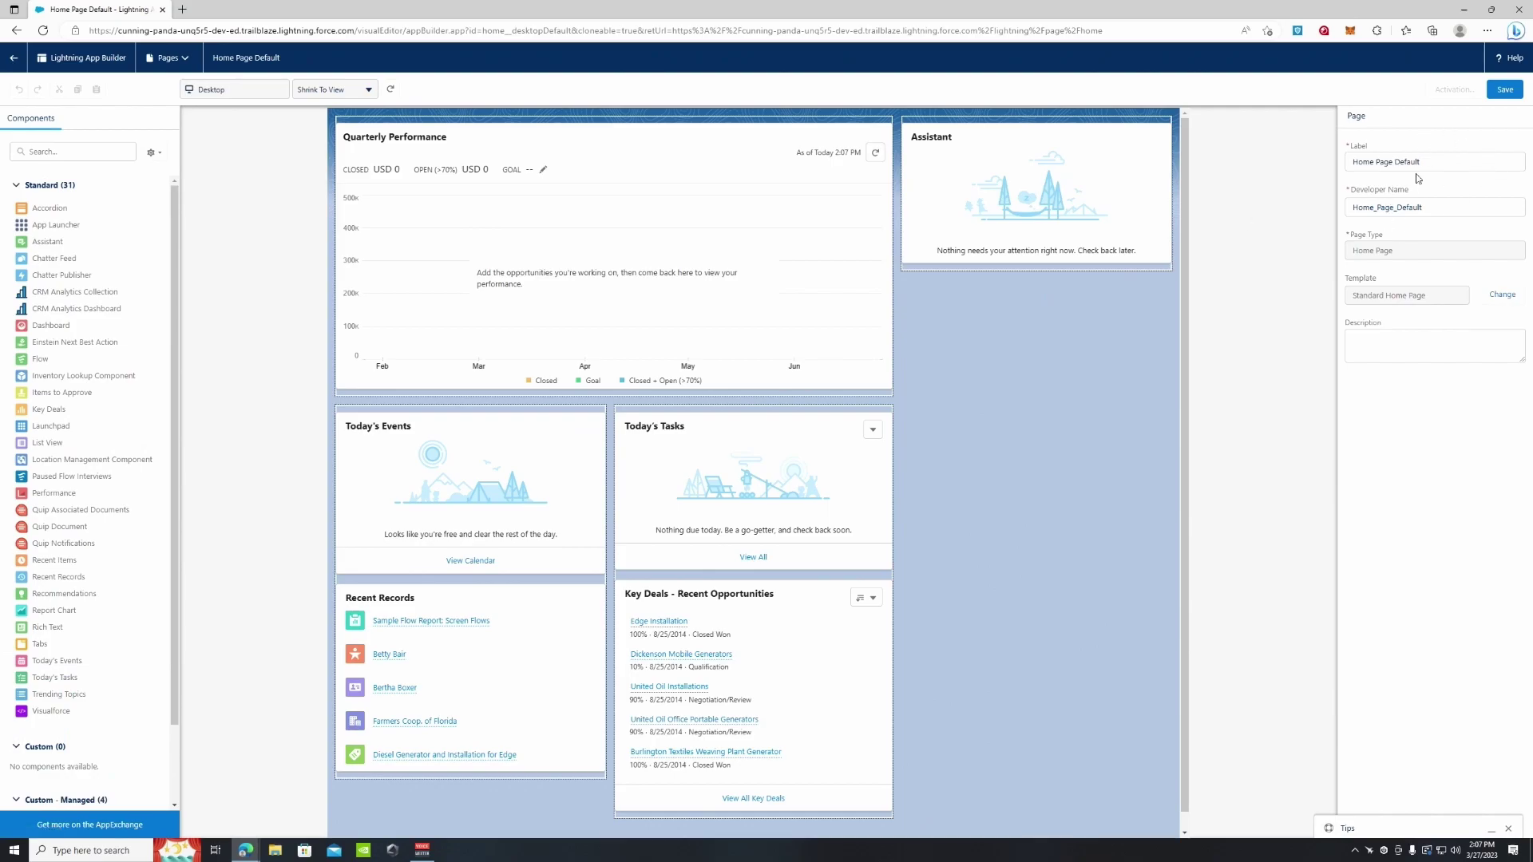
click(1442, 163)
Set the page's developer name to Home_Page_custom
click(1448, 214)
key(BackSpace)
key(BackSpace)
key(BackSpace)
click(1270, 259)
Change the template to Header and Three Regions and proceed to region mapping
click(1499, 295)
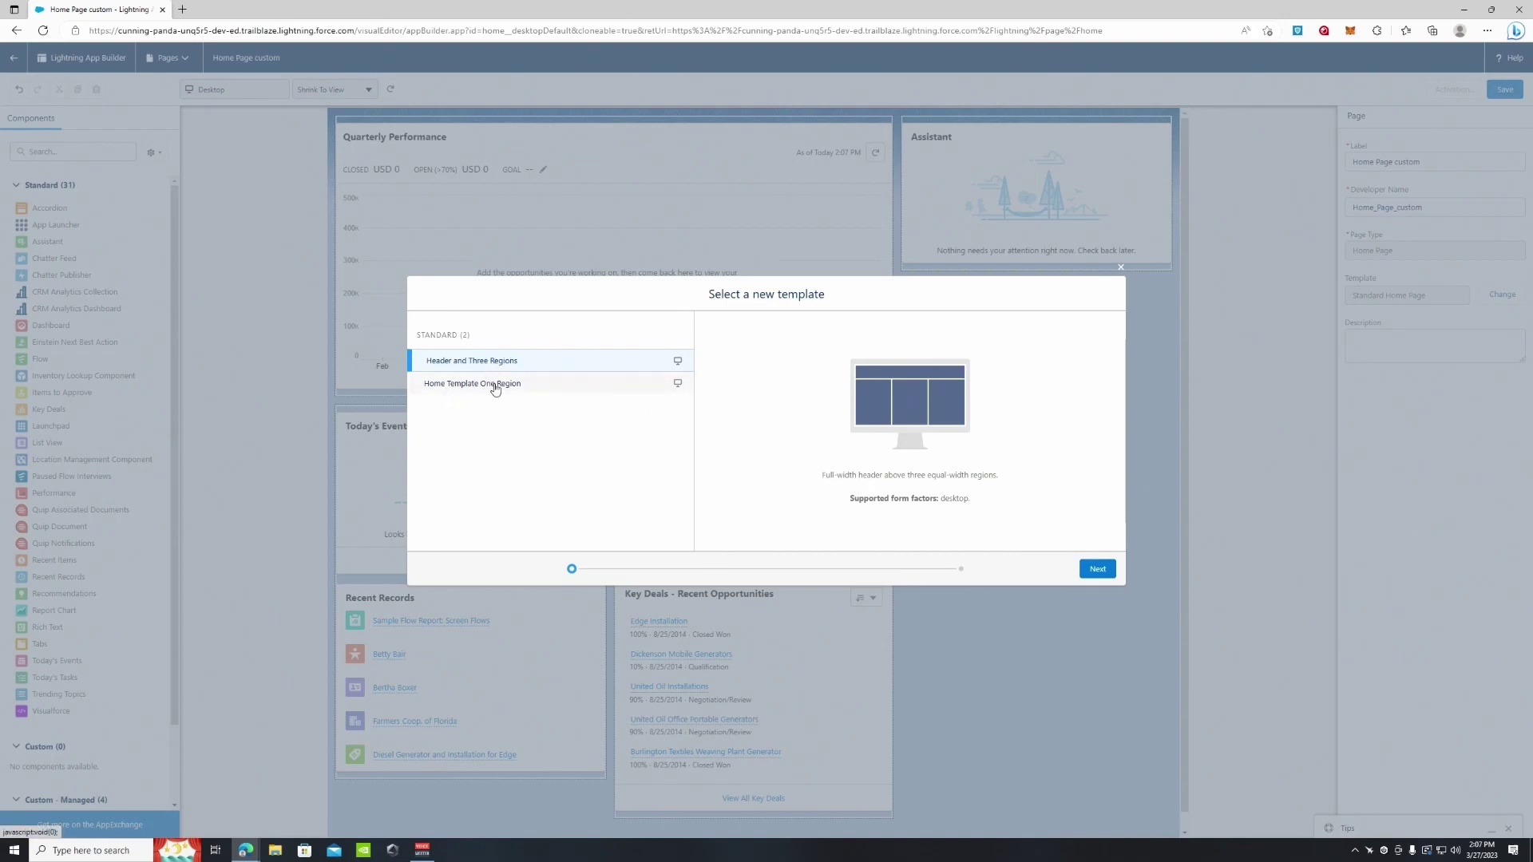
click(539, 388)
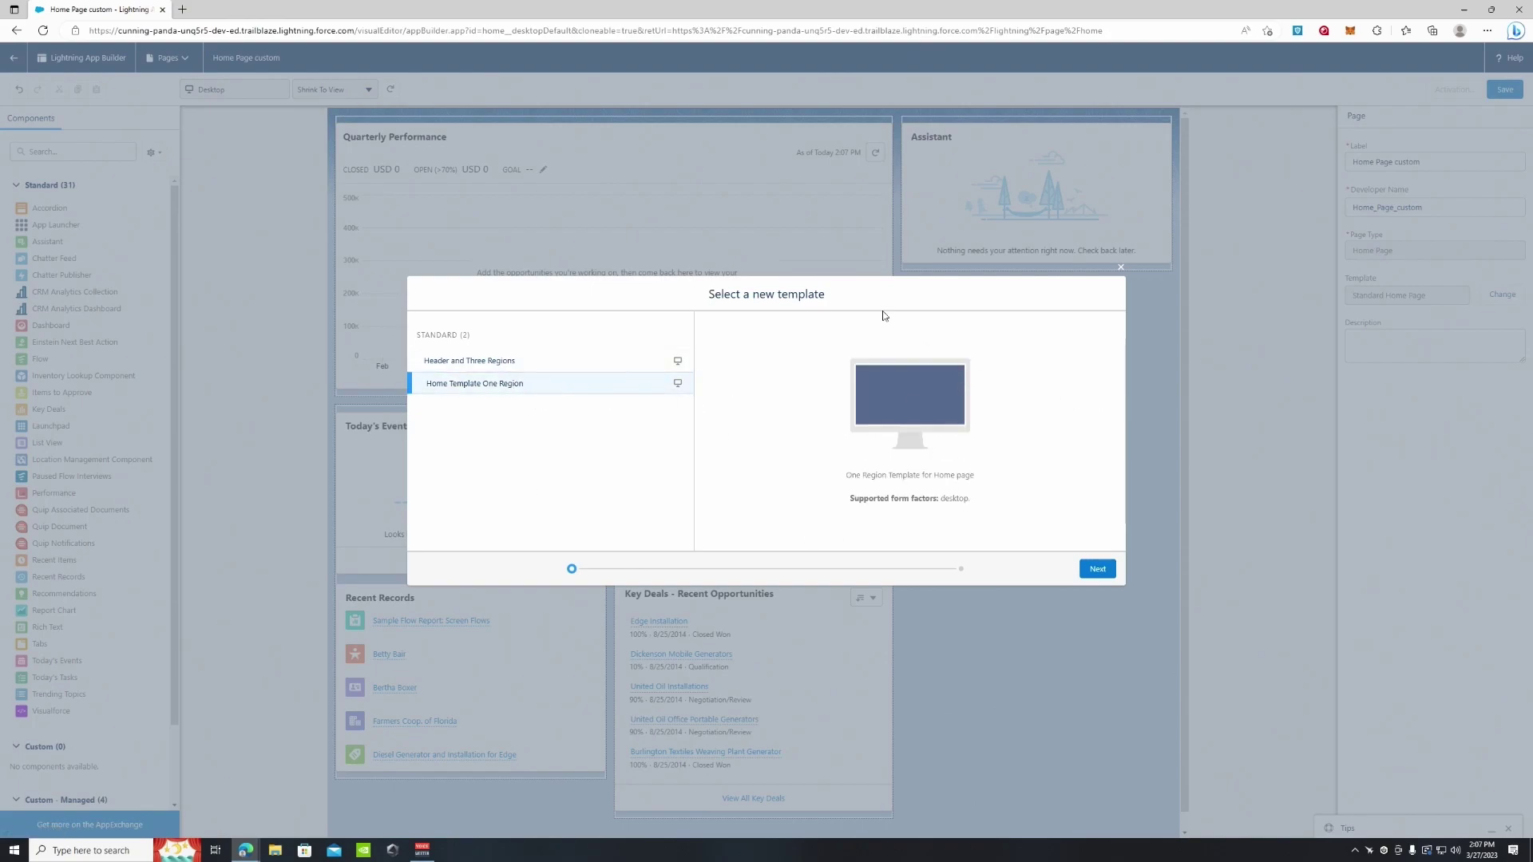
click(519, 361)
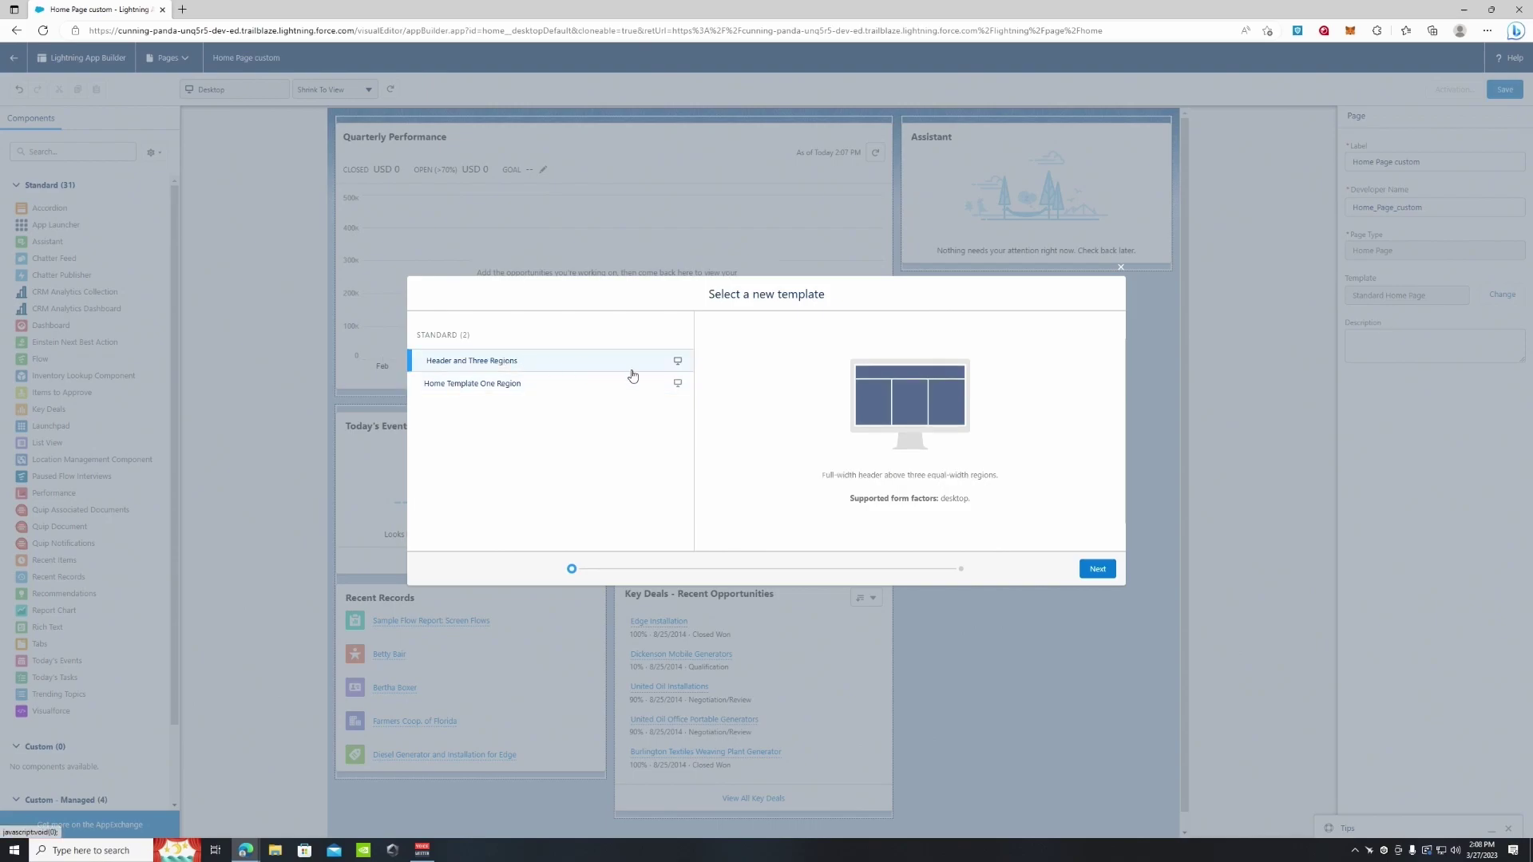
click(1088, 570)
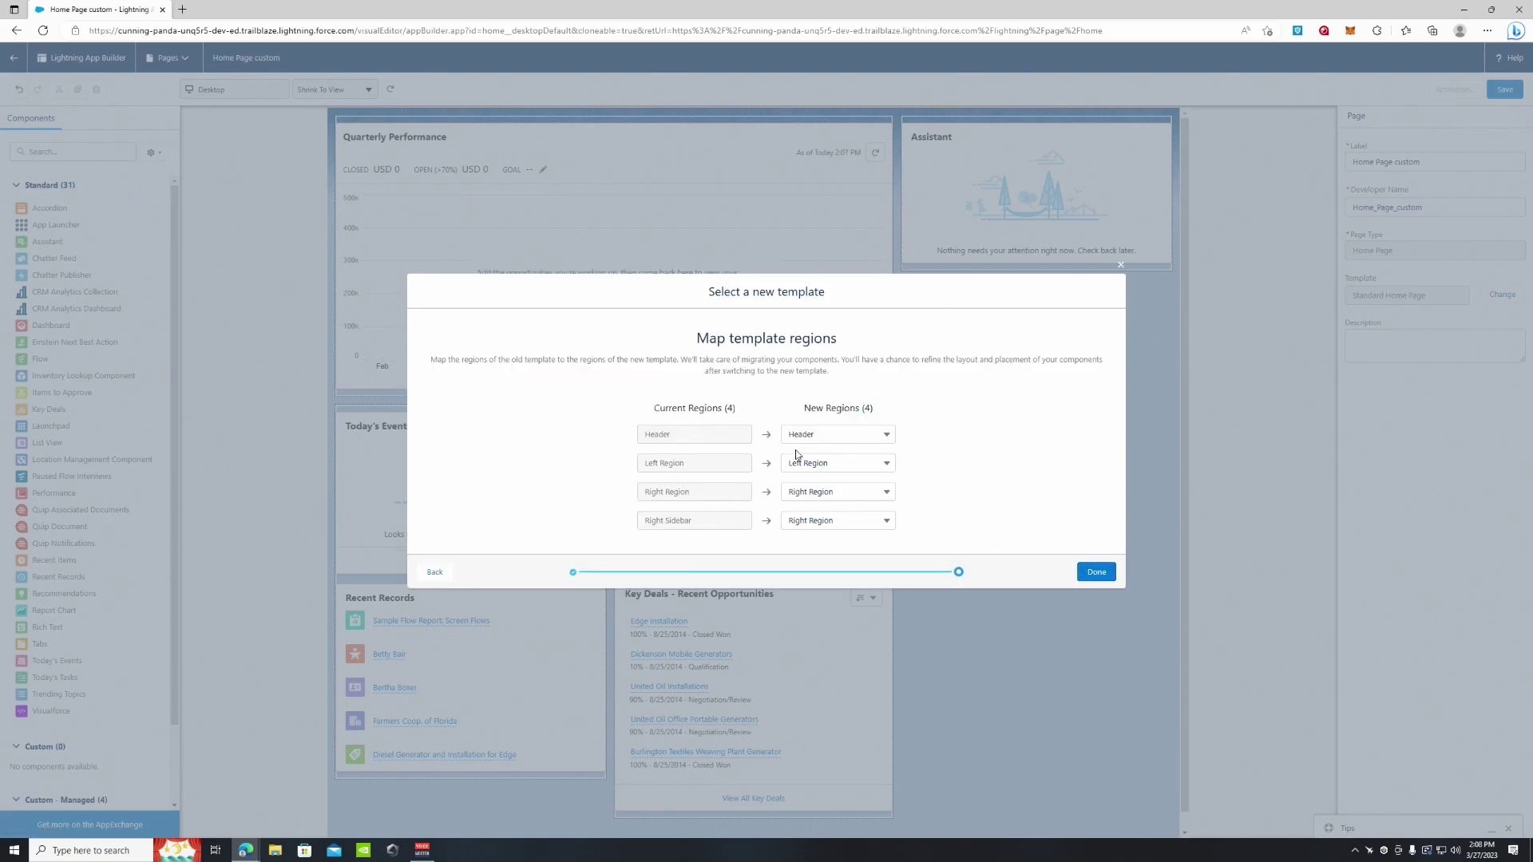
Cancel the template change, put Today's Tasks above Assistant, and add a Screen Flows report chart above Key Deals
click(1121, 264)
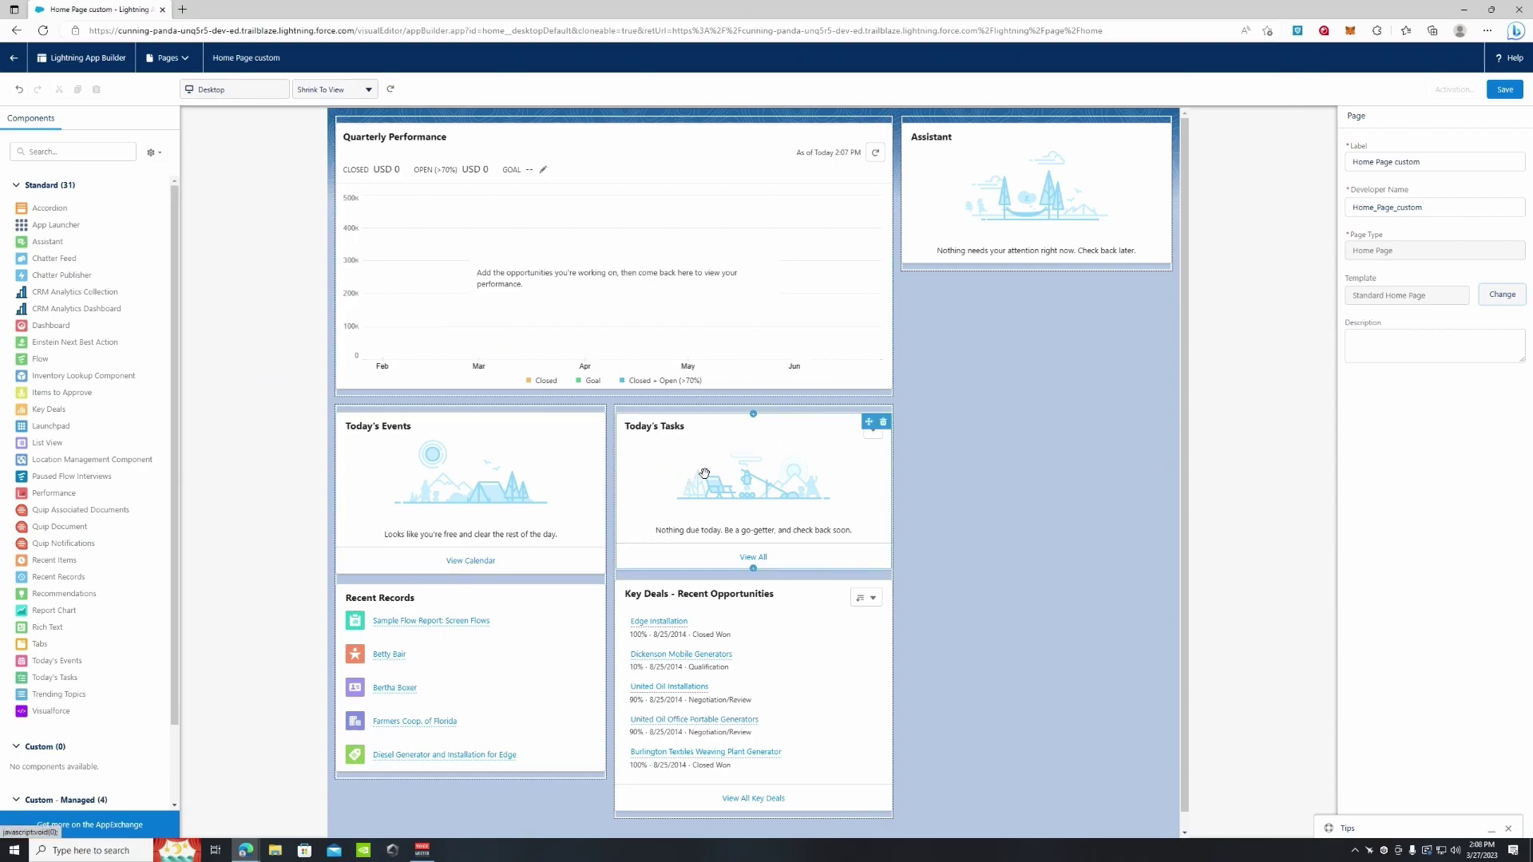
drag(692, 457, 980, 131)
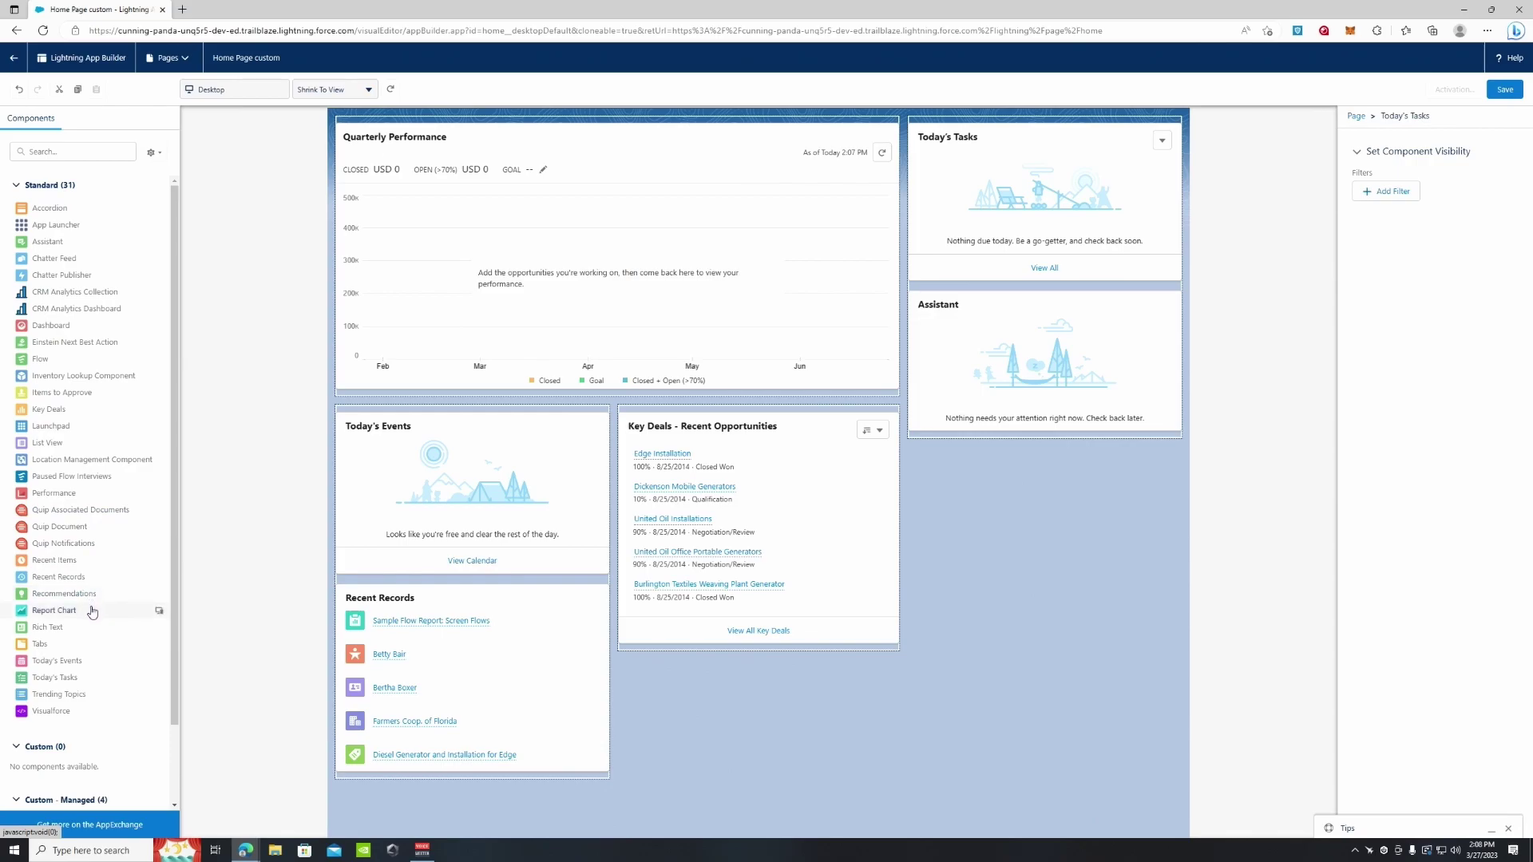
drag(91, 614, 696, 649)
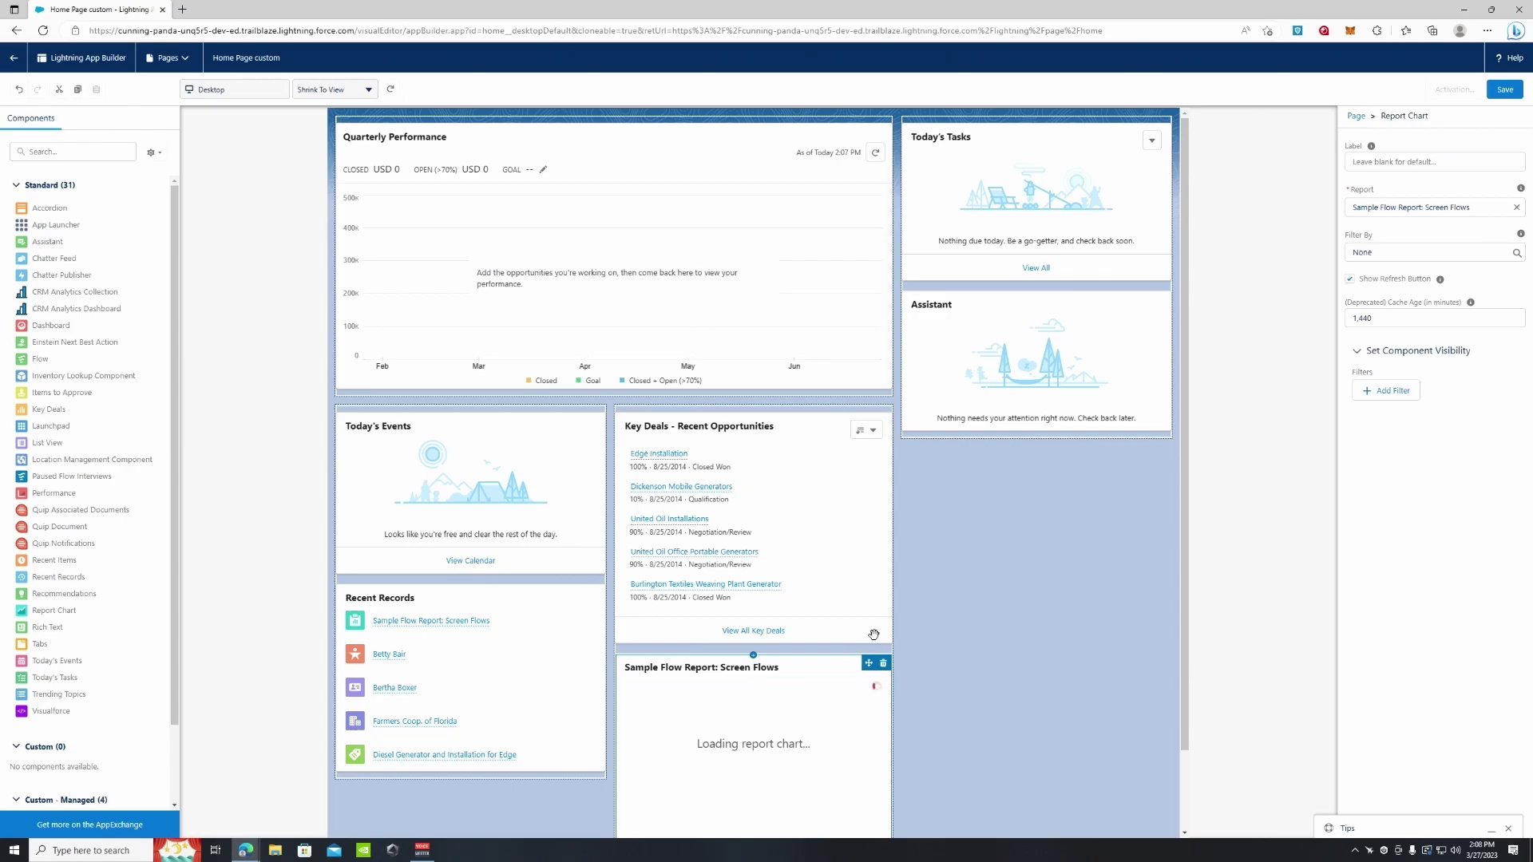
scroll(951, 621, down, 1)
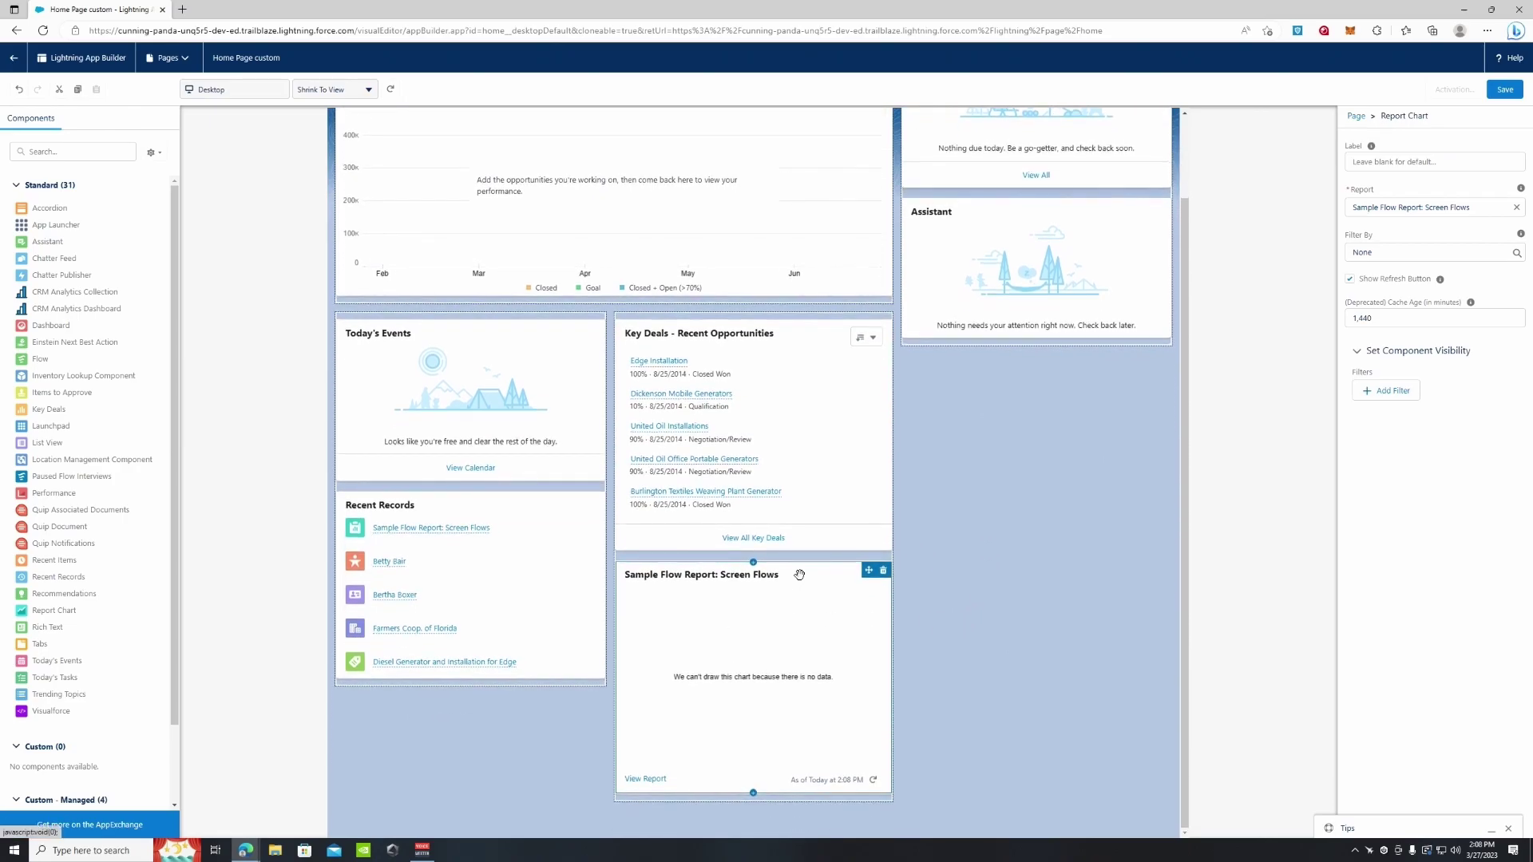
drag(799, 575, 801, 323)
click(987, 505)
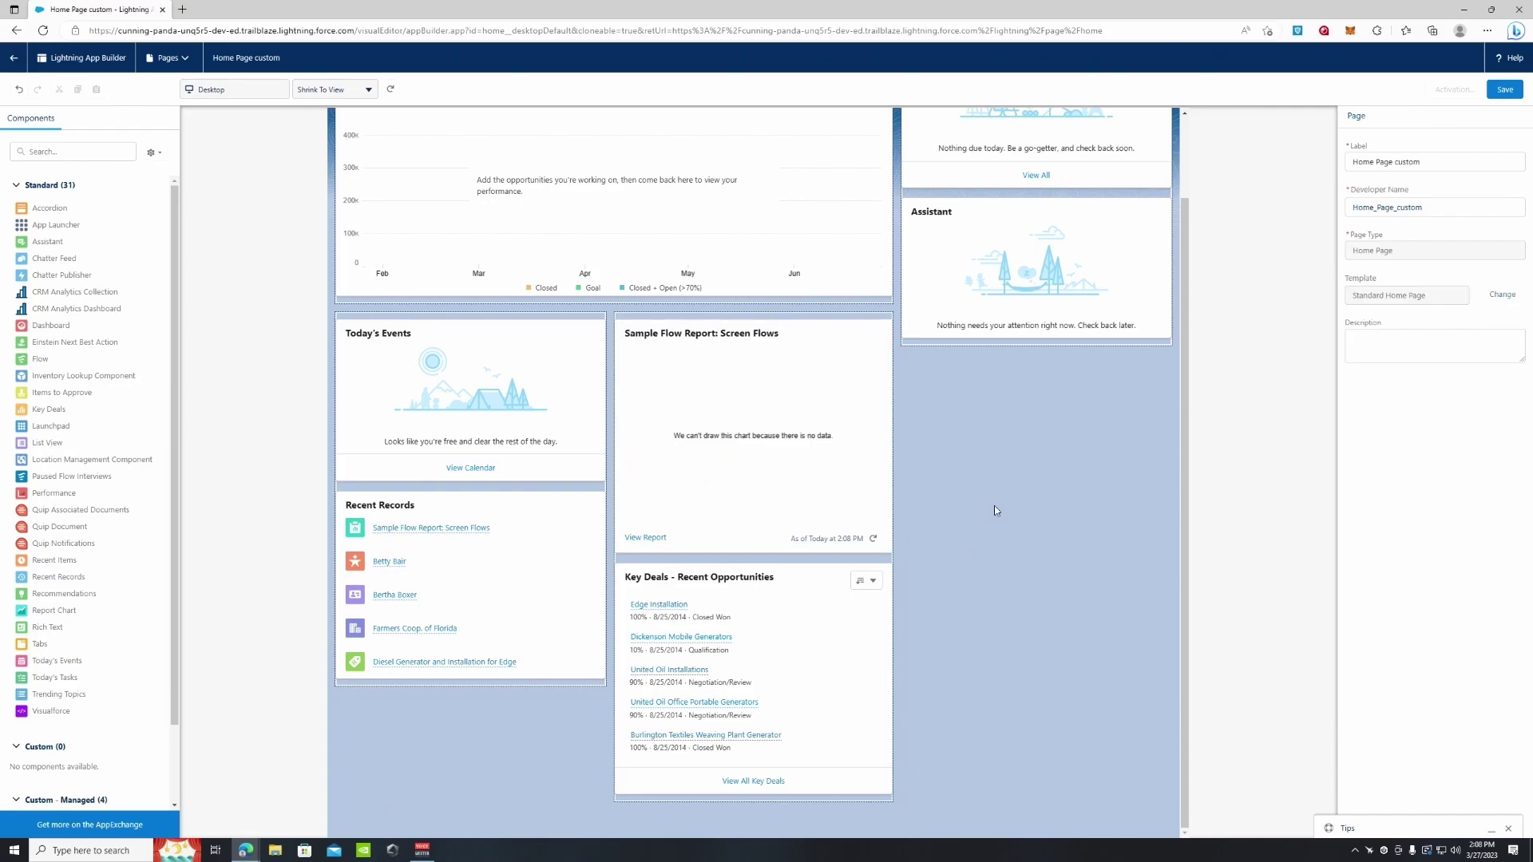
scroll(994, 505, up, 1)
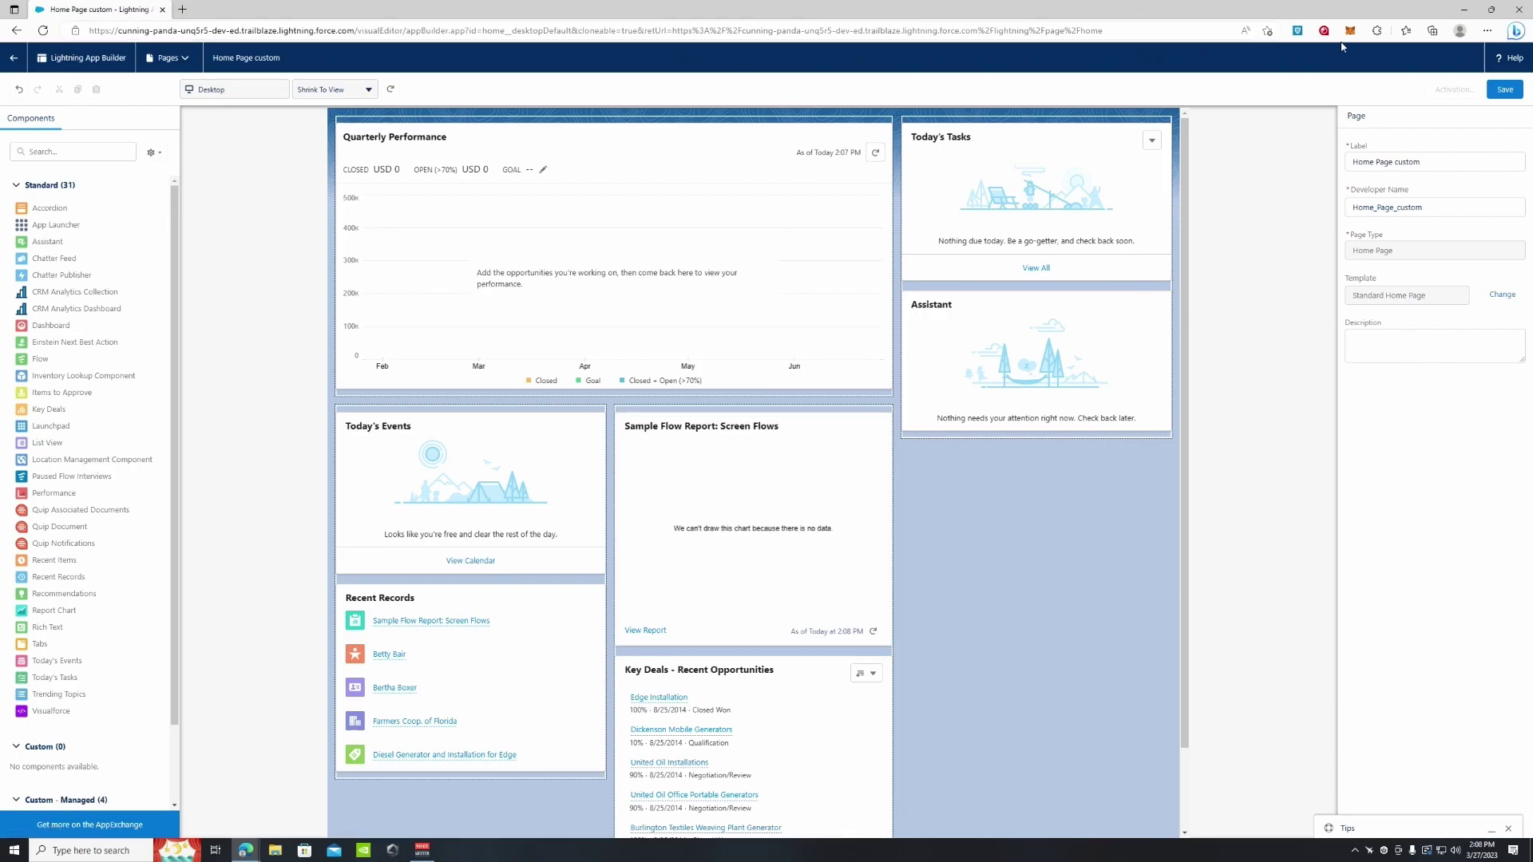
Save the Home Page custom page and start activating it as an app default
click(1517, 85)
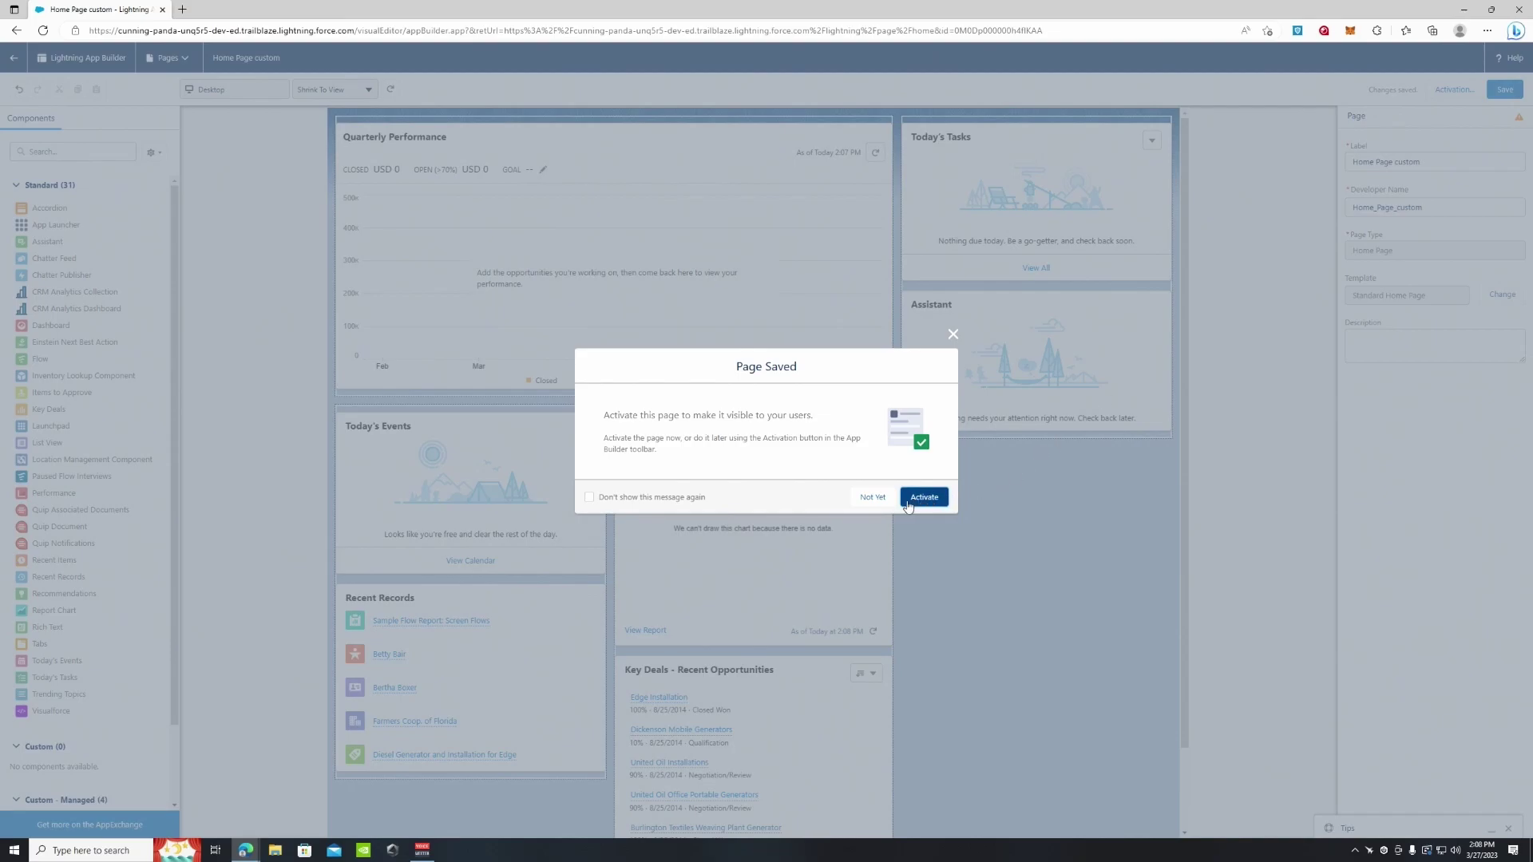
click(908, 503)
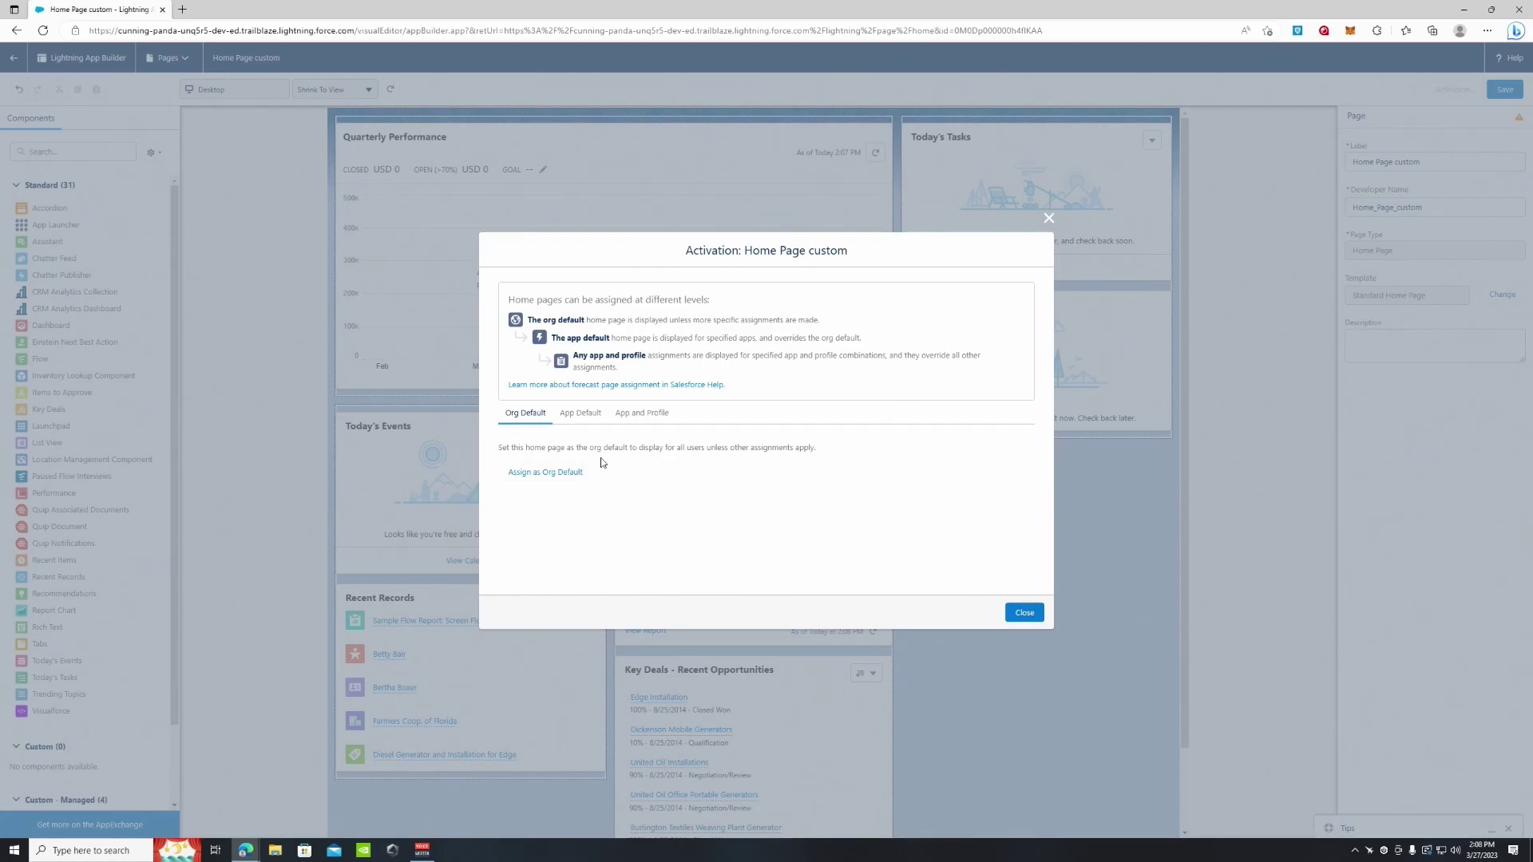
click(581, 414)
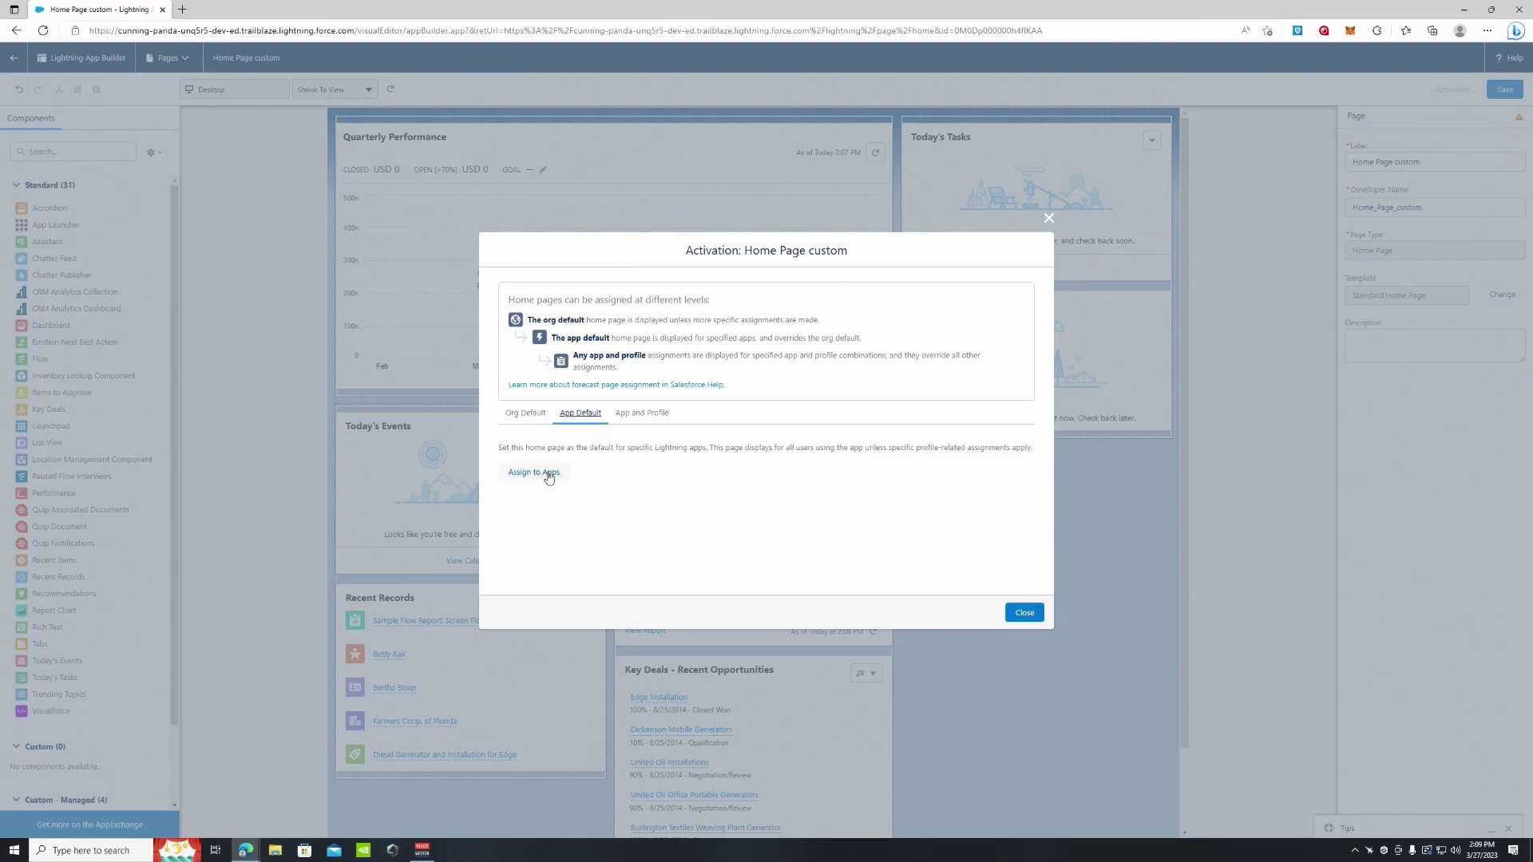
click(642, 414)
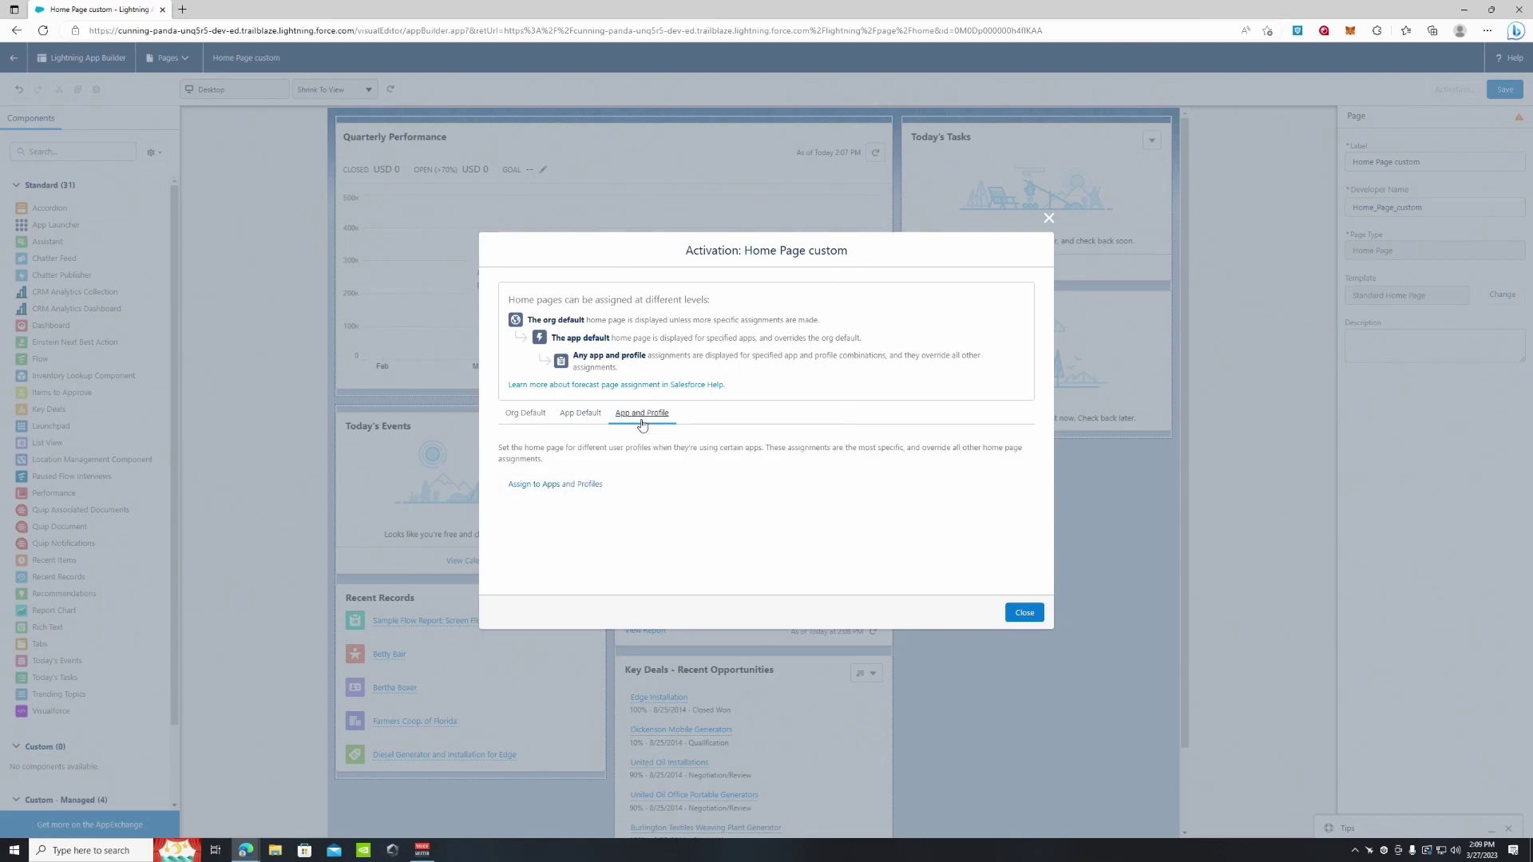
click(584, 420)
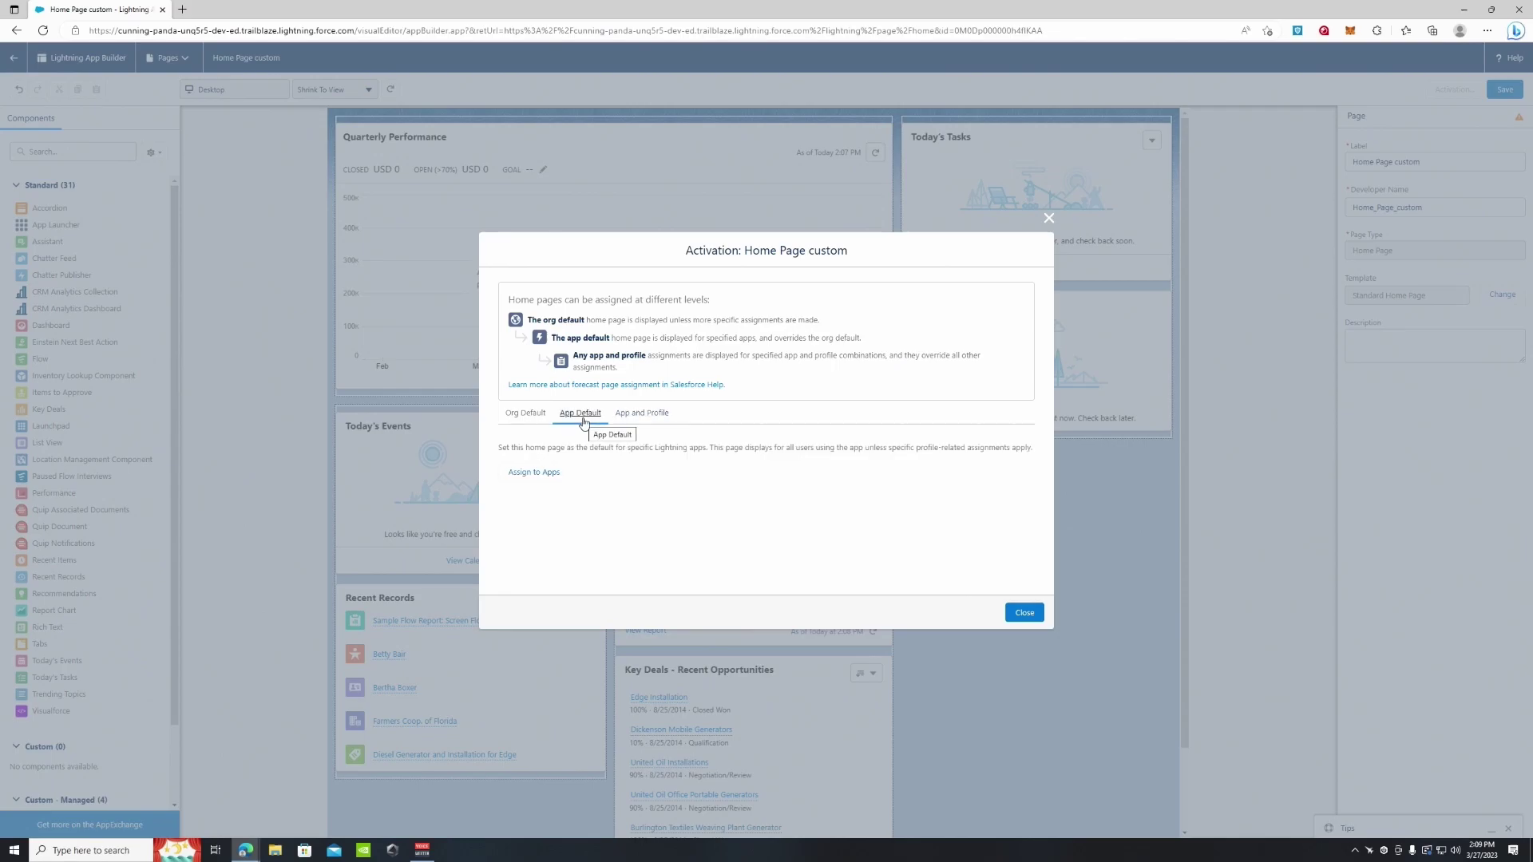
Assign the page as app default for the Sales app and save the assignment
click(546, 474)
scroll(681, 464, down, 1)
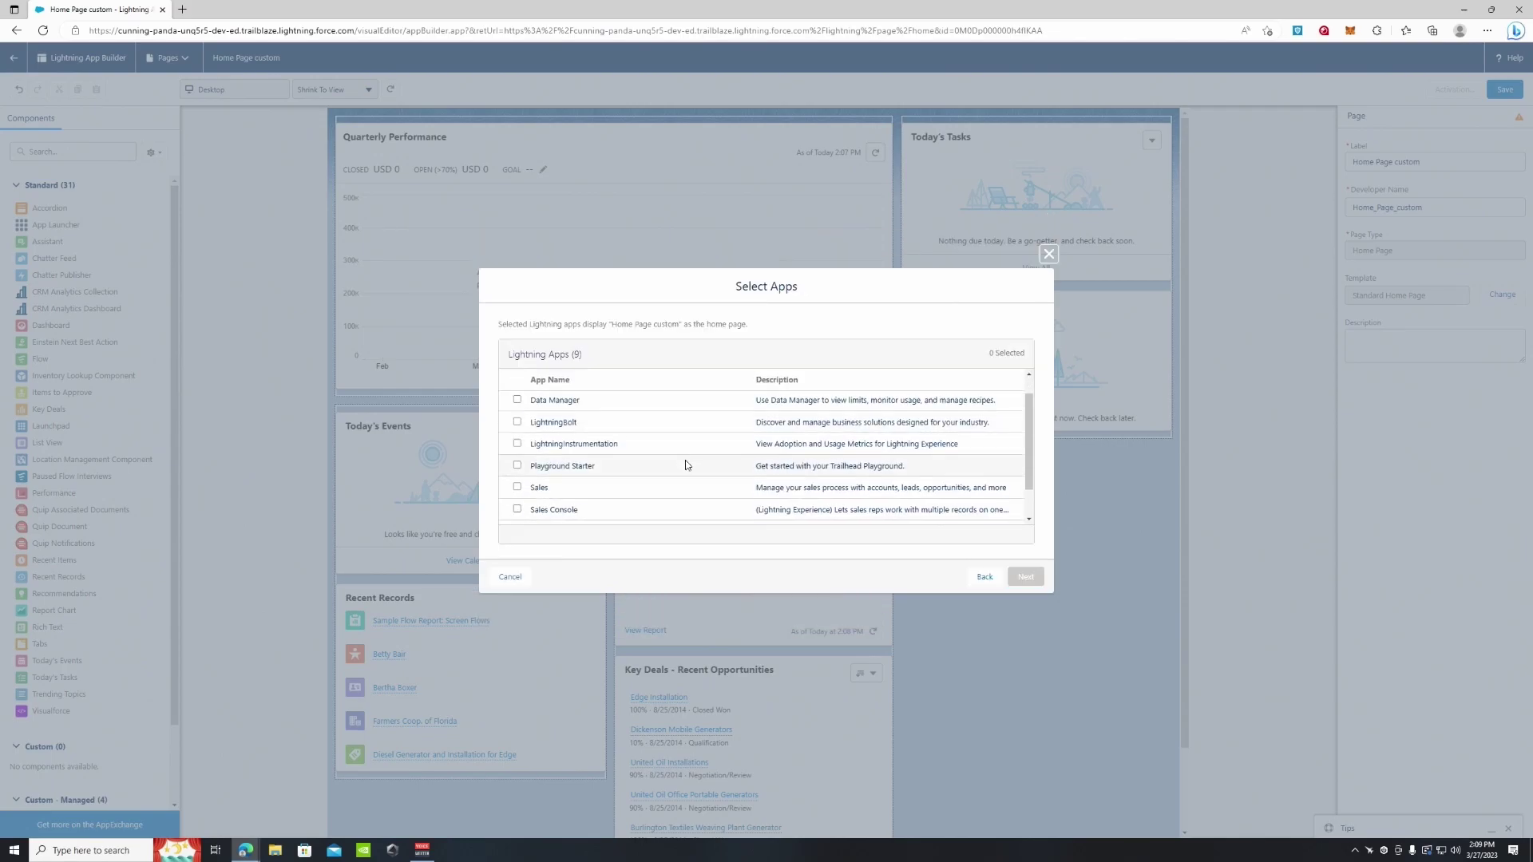
click(517, 465)
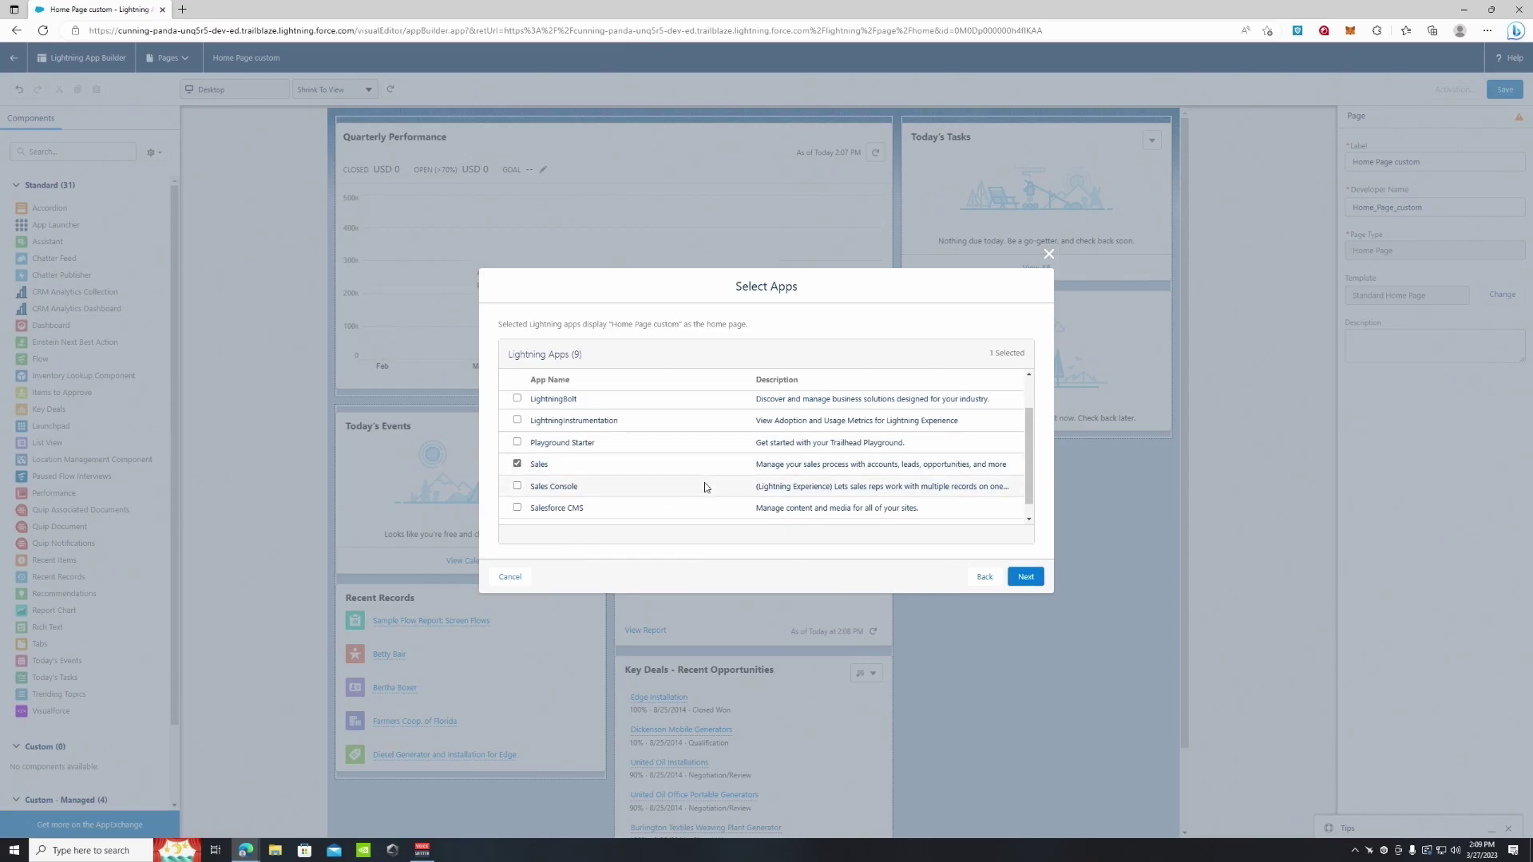
scroll(683, 492, up, 1)
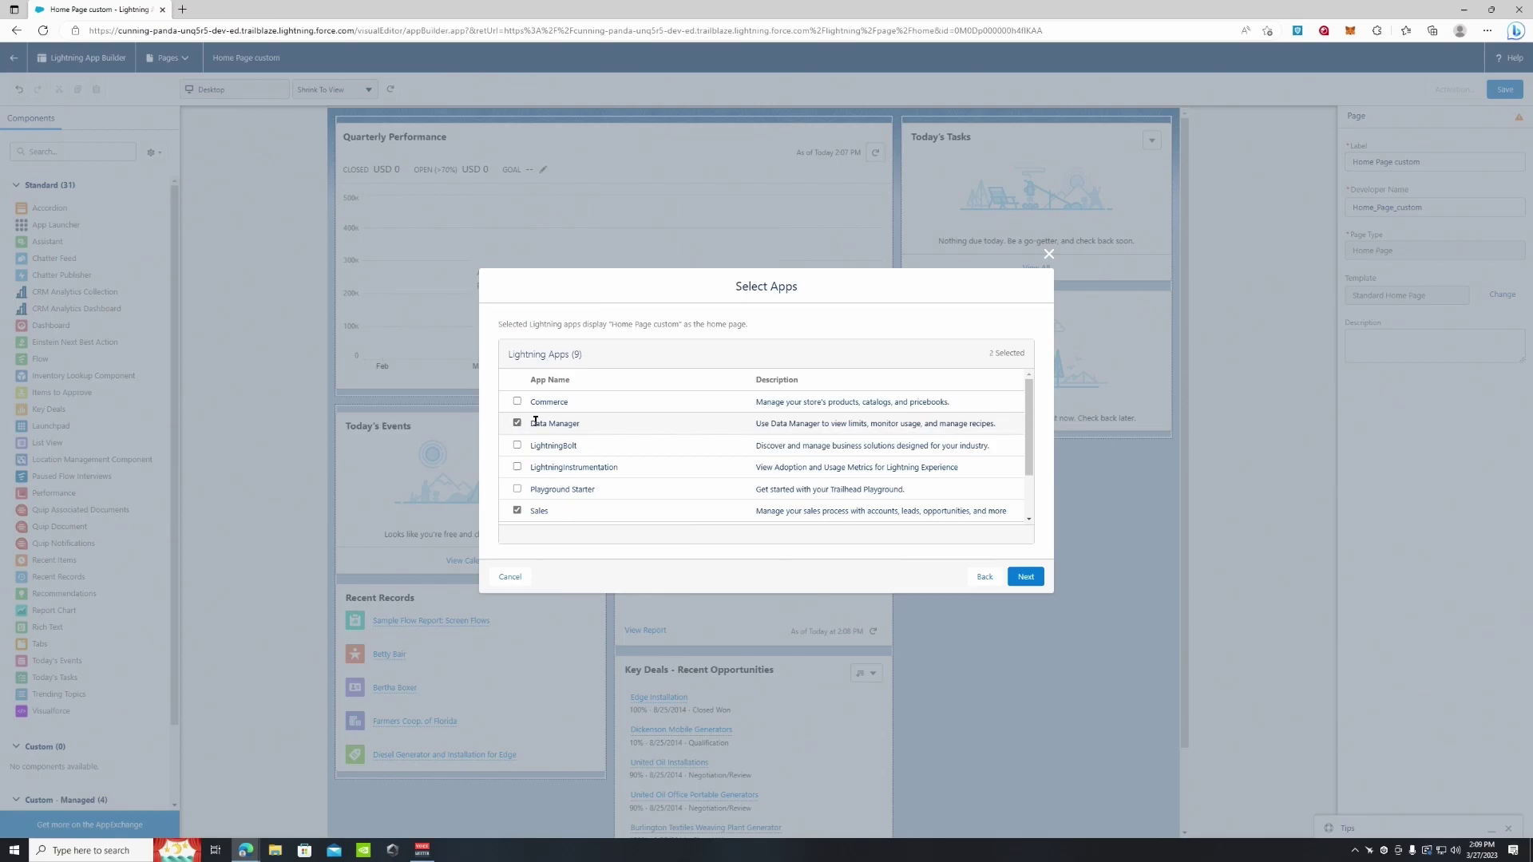
click(1026, 577)
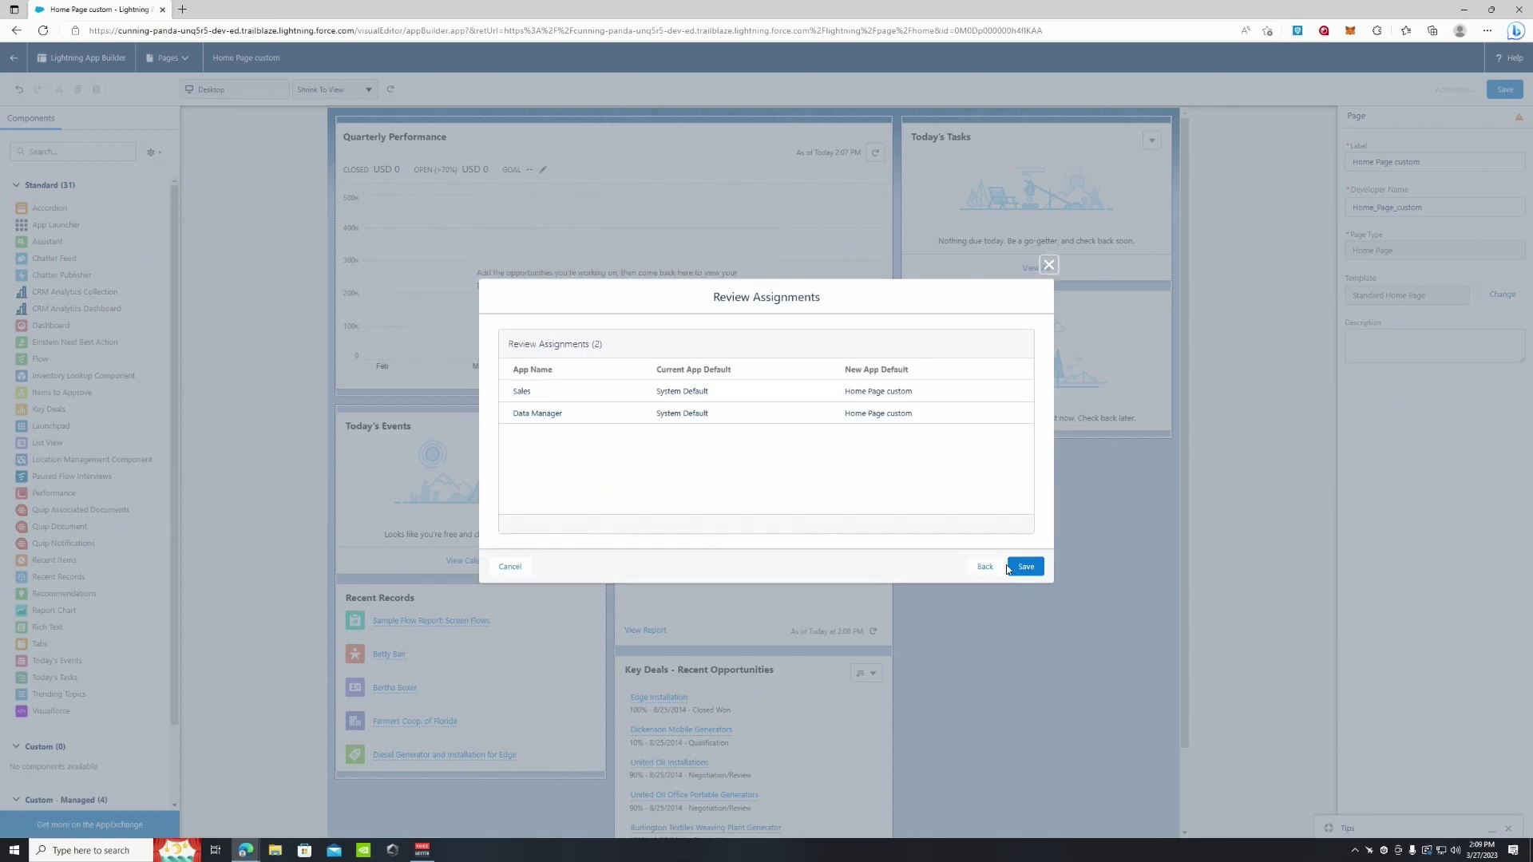
click(1019, 568)
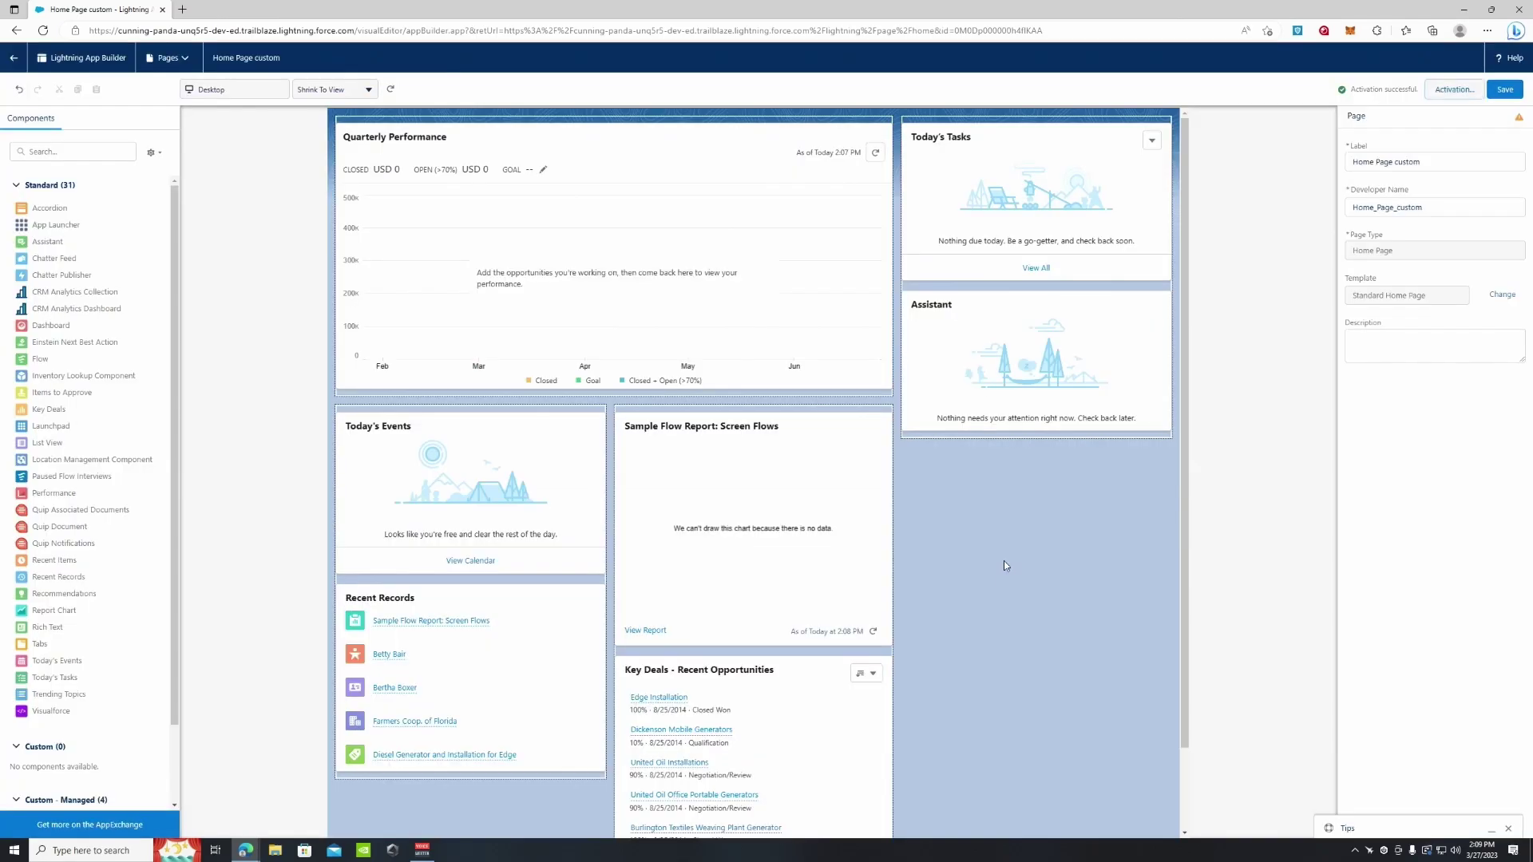
Exit App Builder, visit the Service app, then return to Sales to see the custom home
click(9, 60)
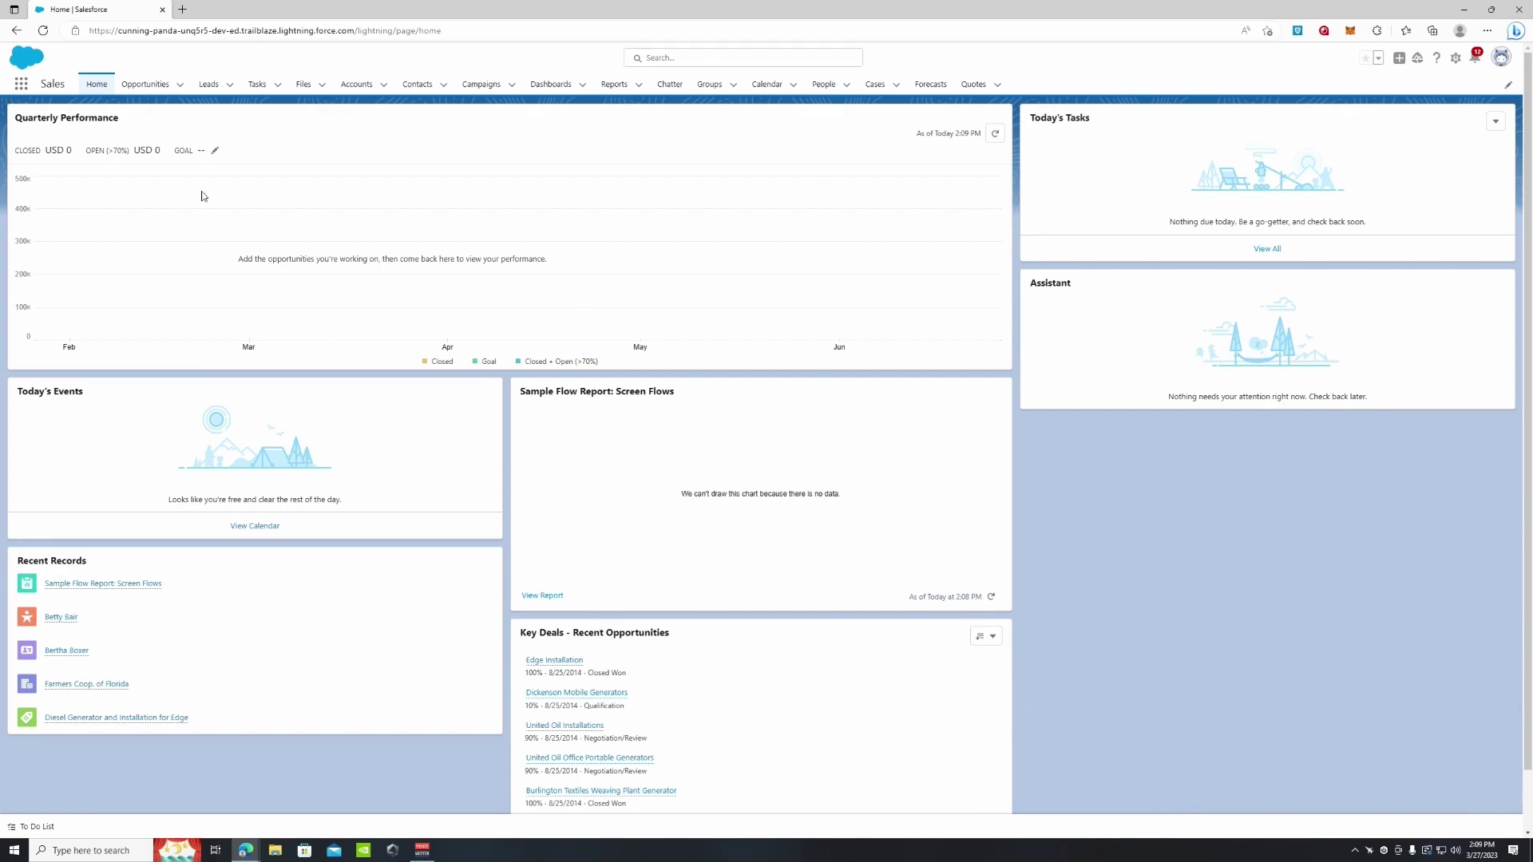
click(22, 83)
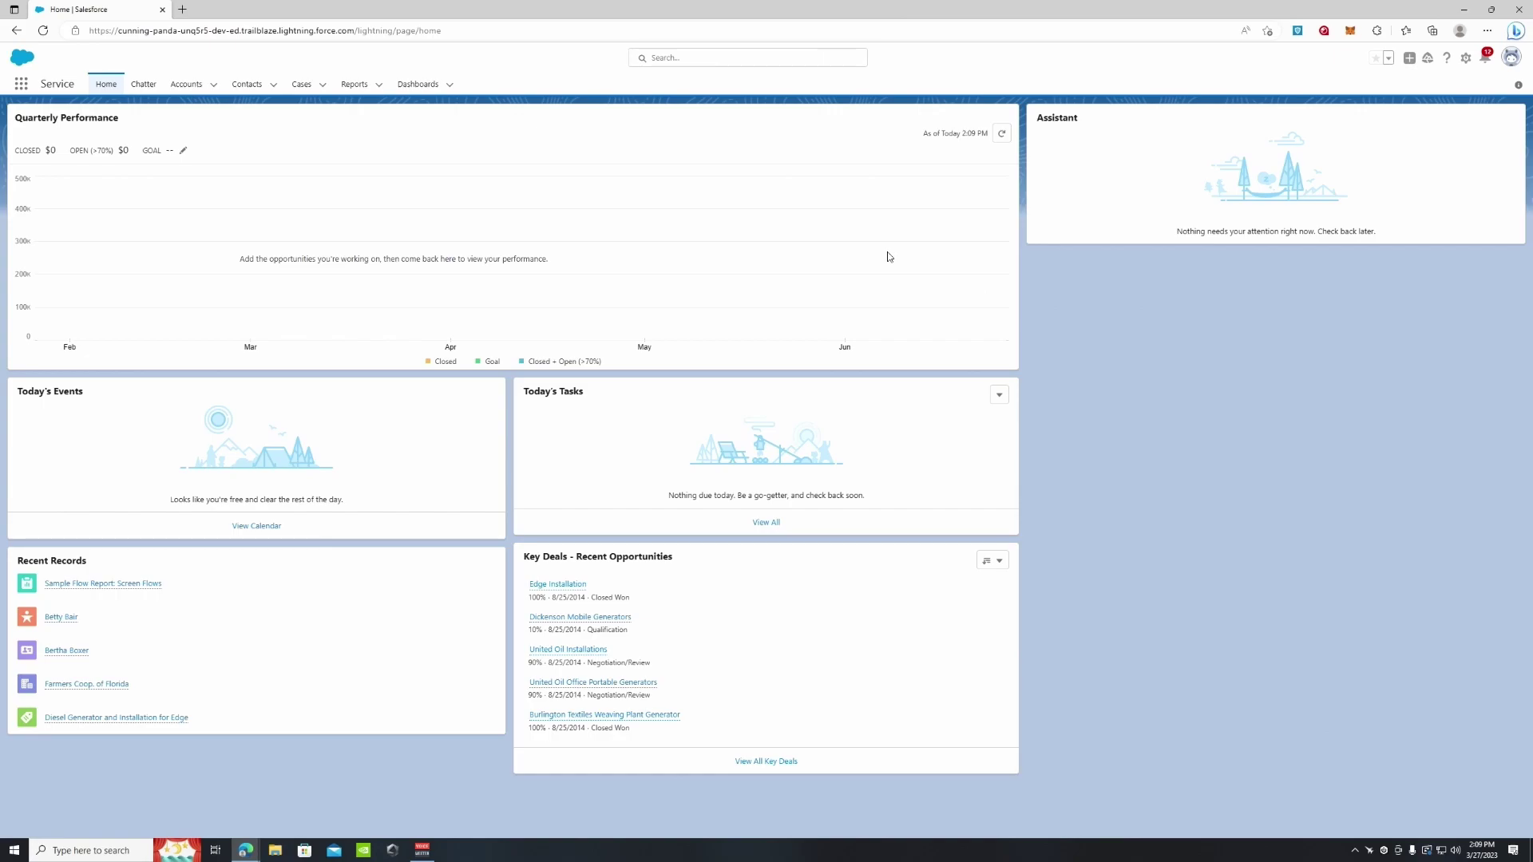
click(21, 85)
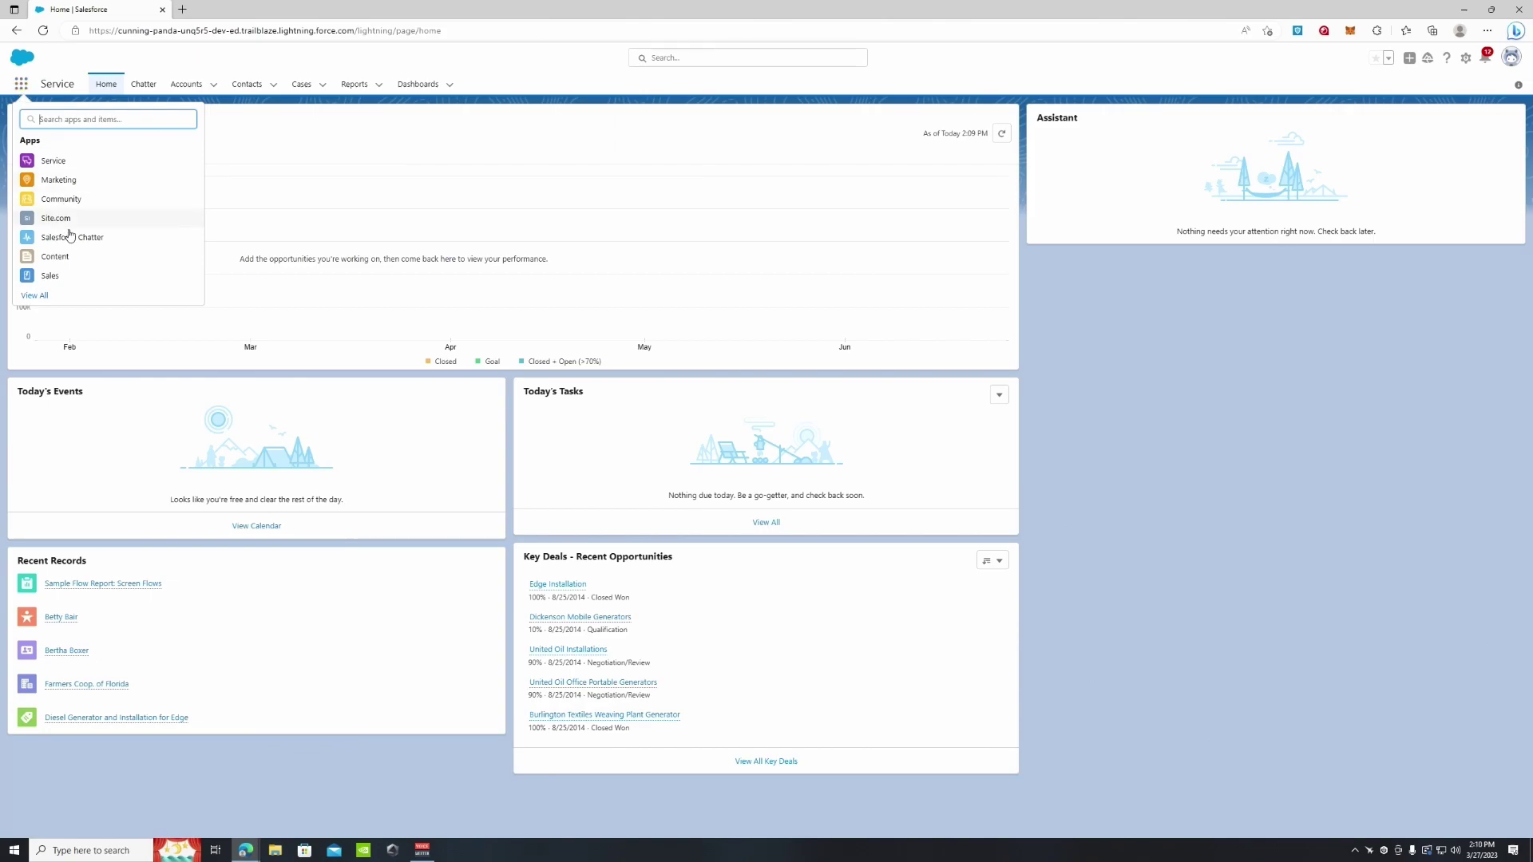
click(65, 276)
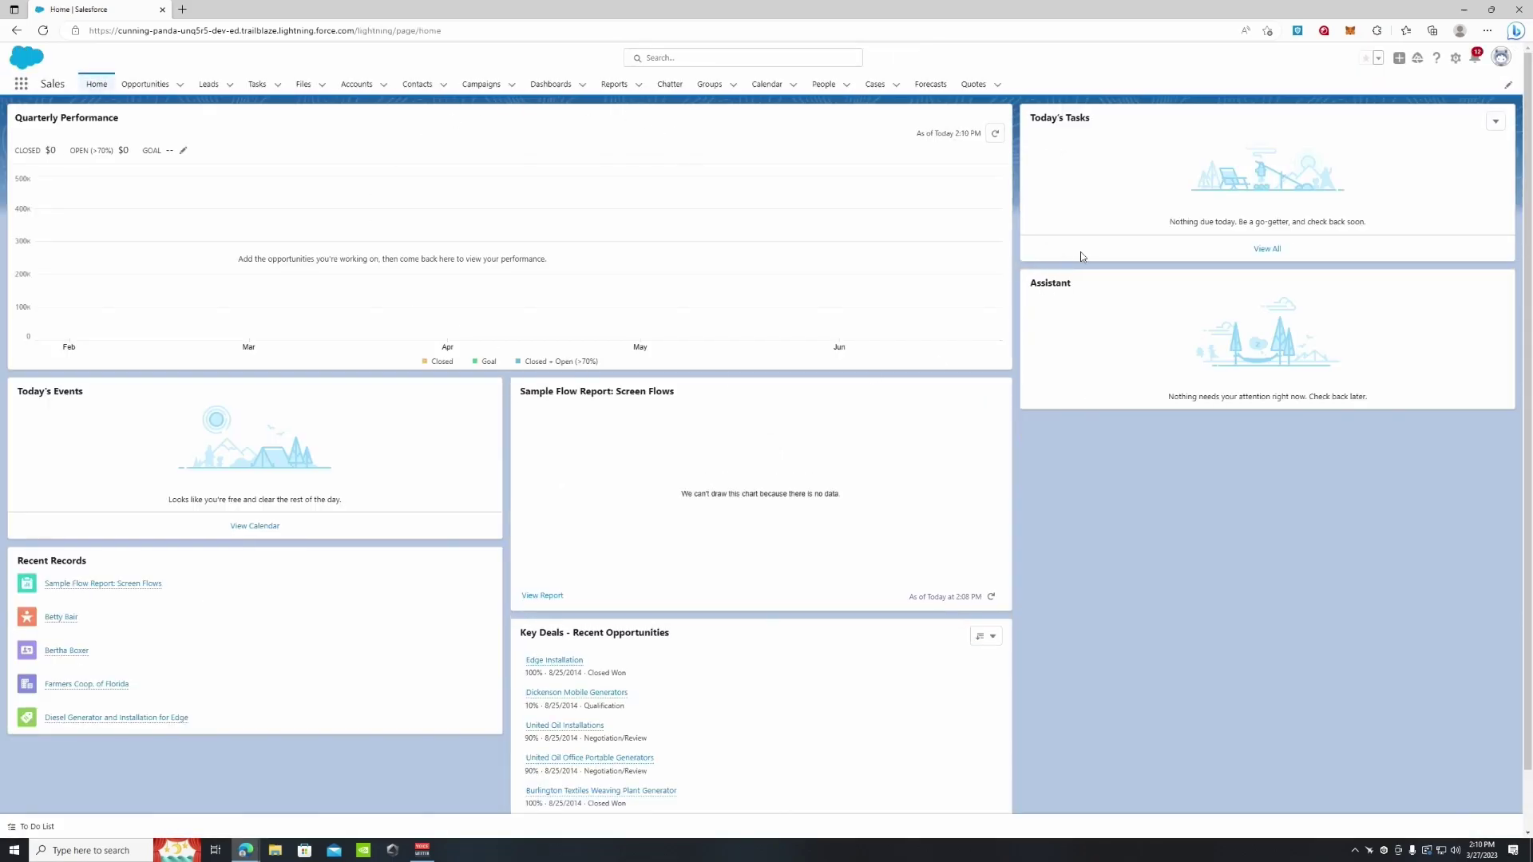
Open Setup in a new tab and find the Home page assignment settings with Quick Find 'home'
click(1456, 61)
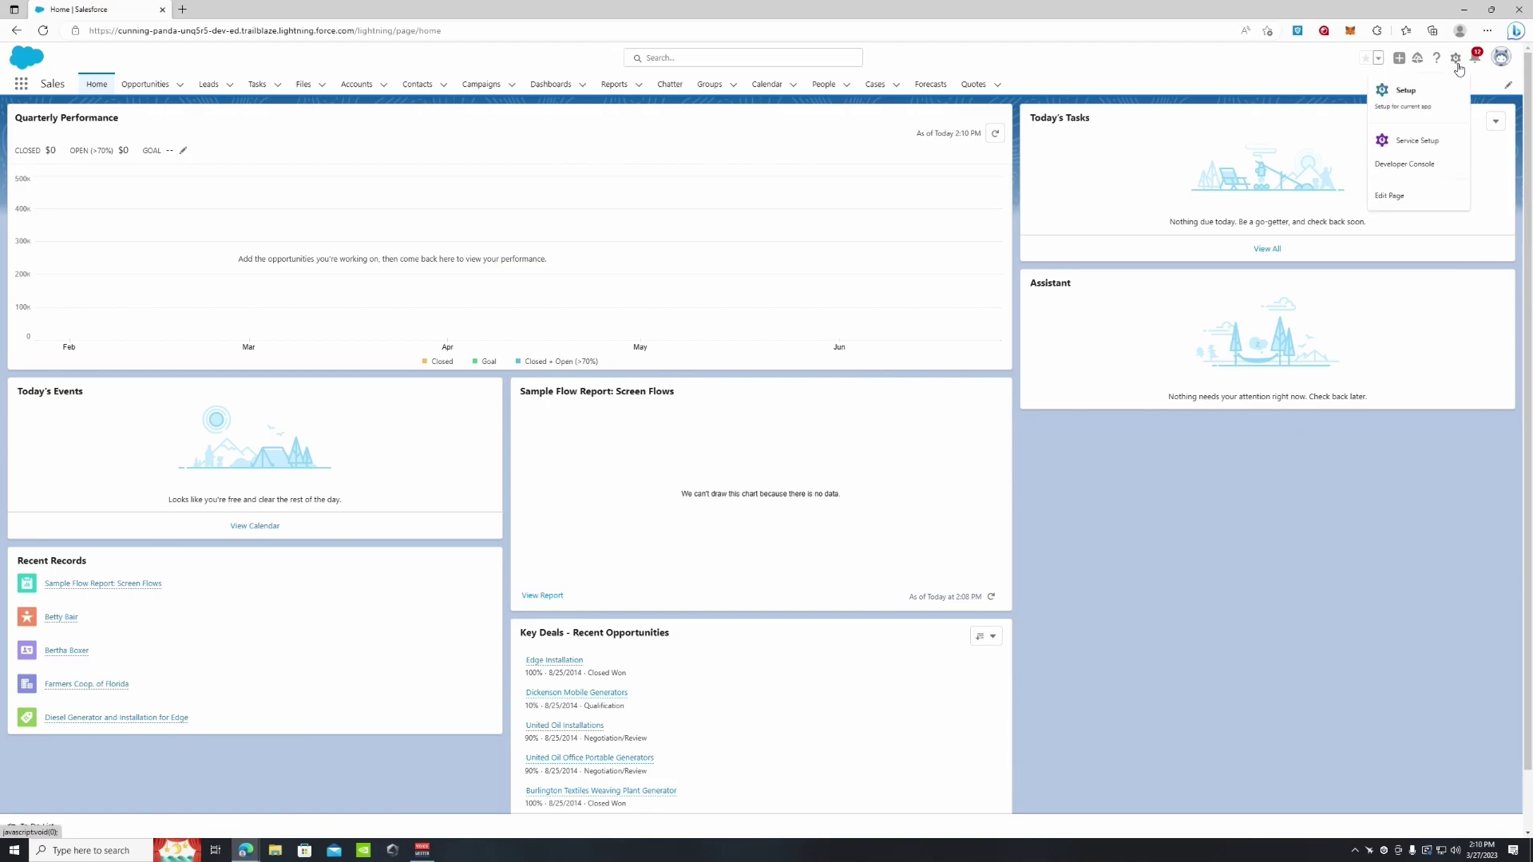
click(1416, 104)
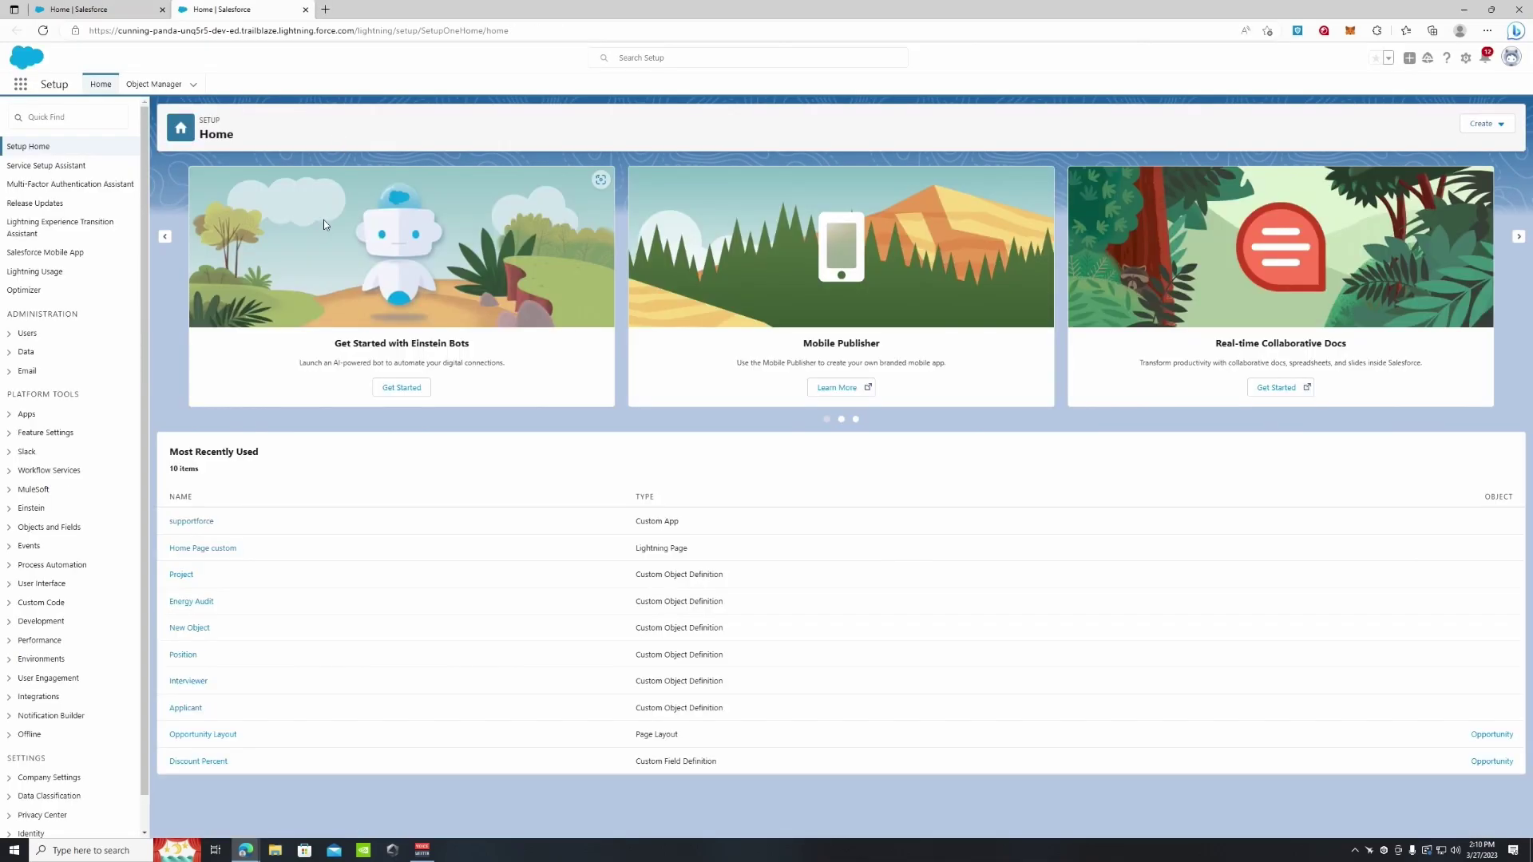
click(71, 120)
text(home)
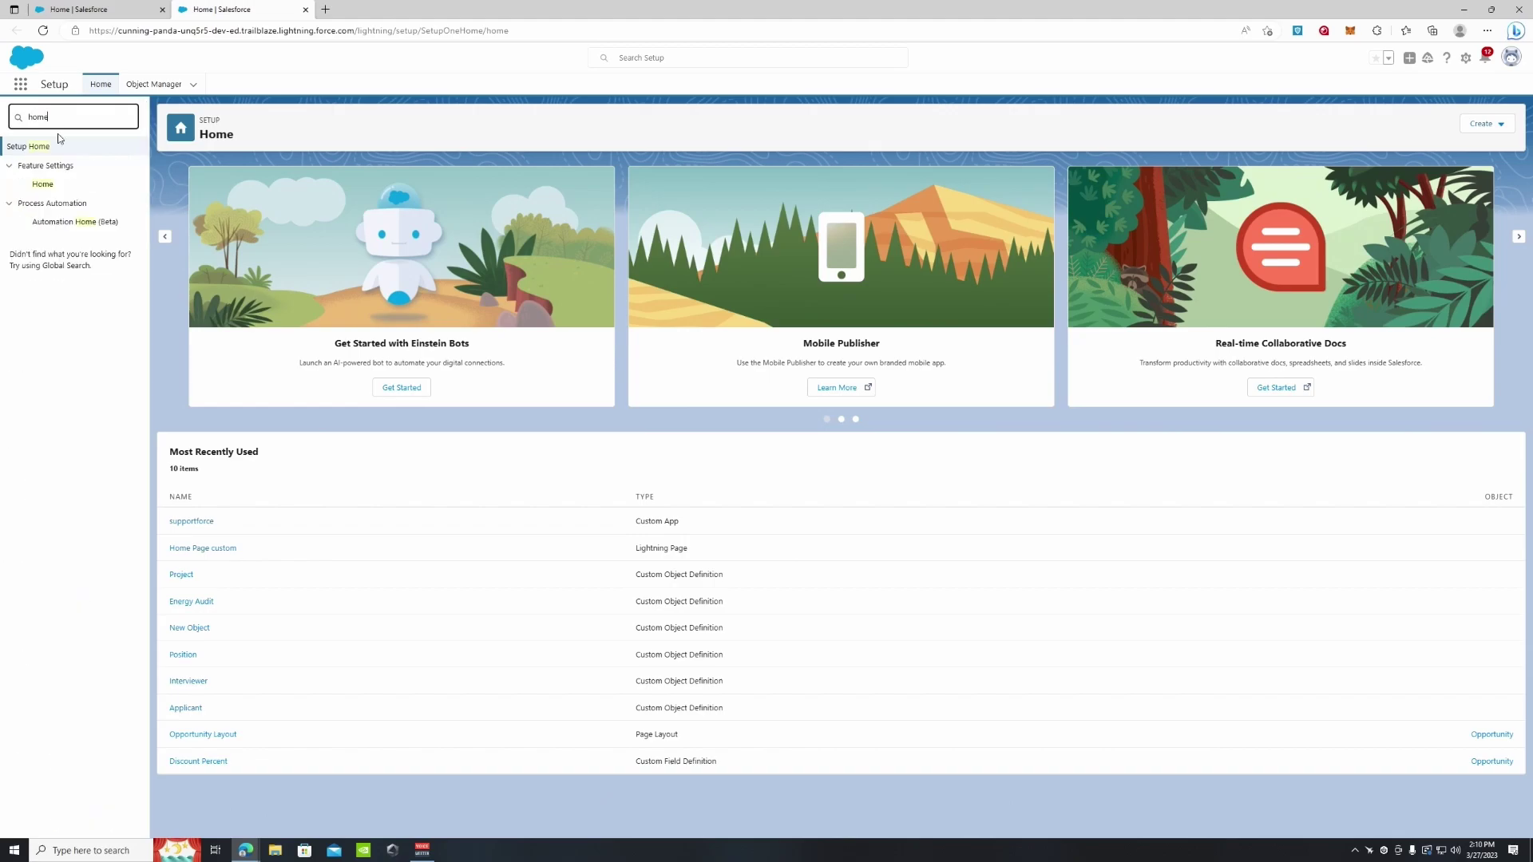
click(43, 184)
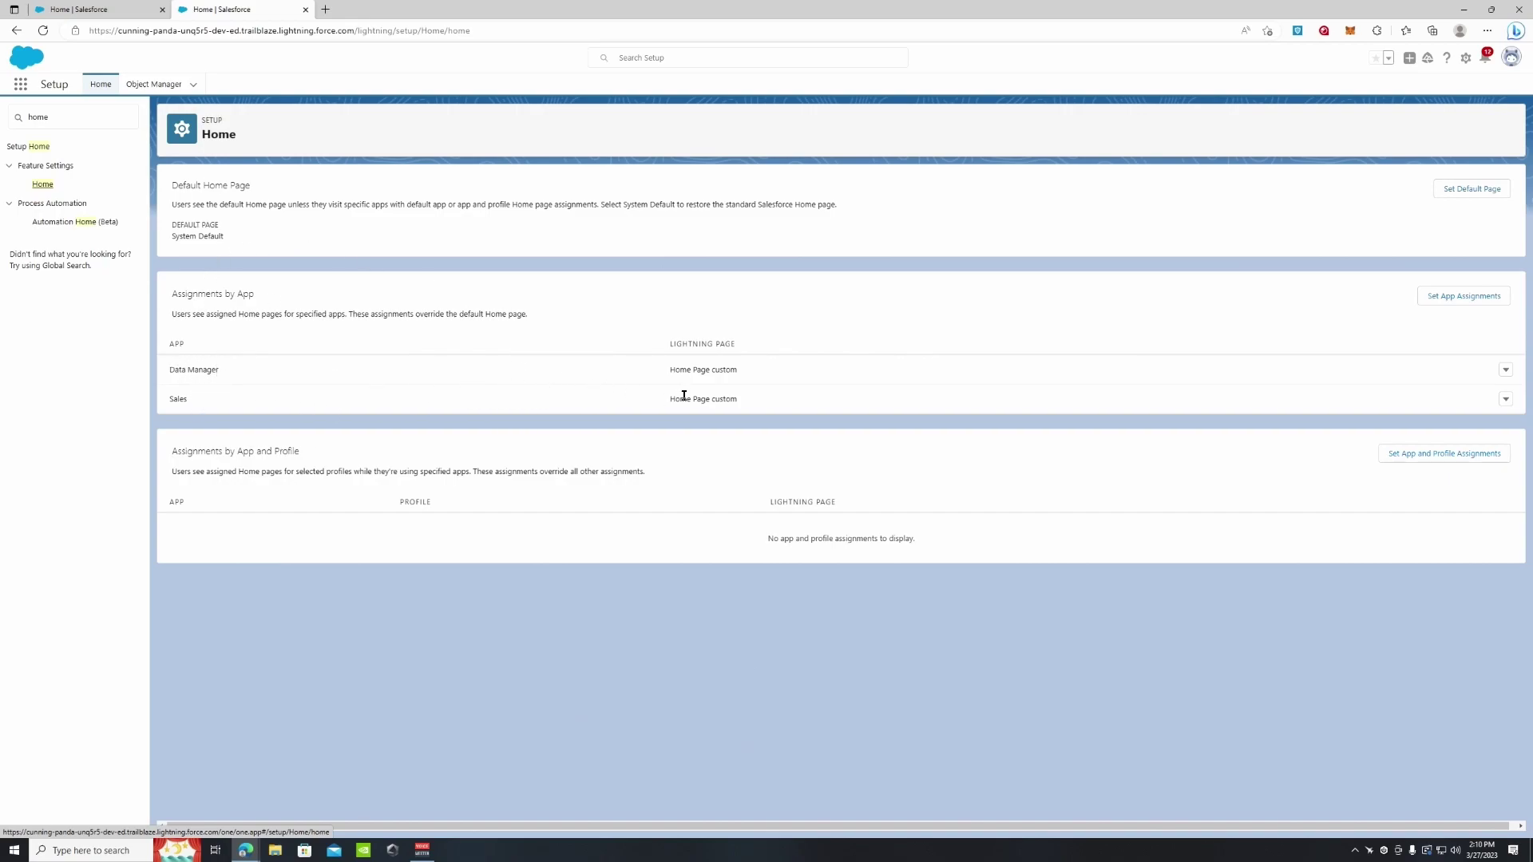
drag(671, 373, 740, 372)
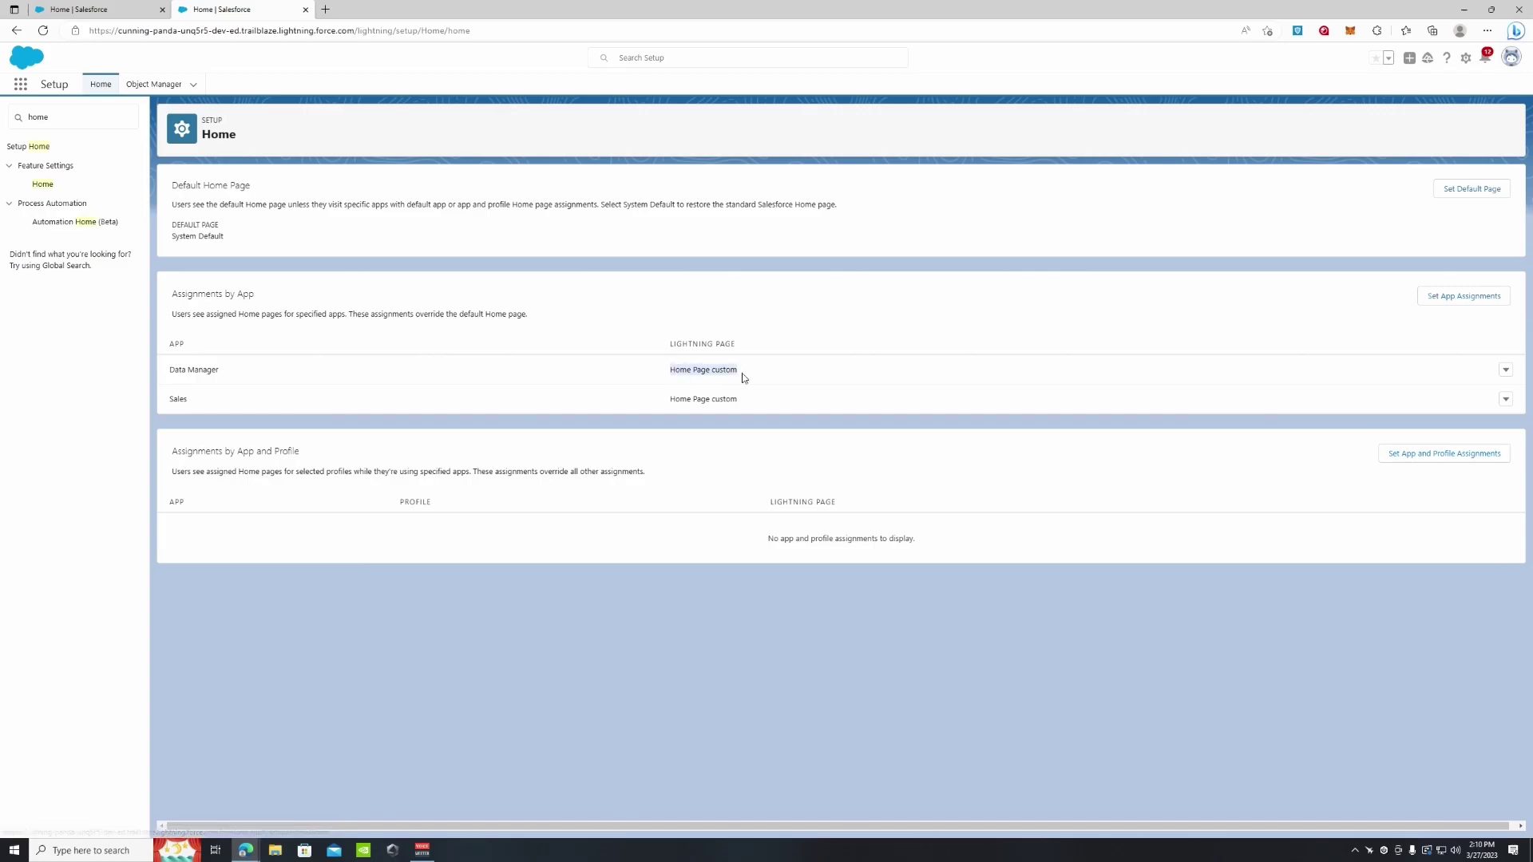
click(1244, 354)
Assign Home Page custom to the Sales Console app
click(1467, 297)
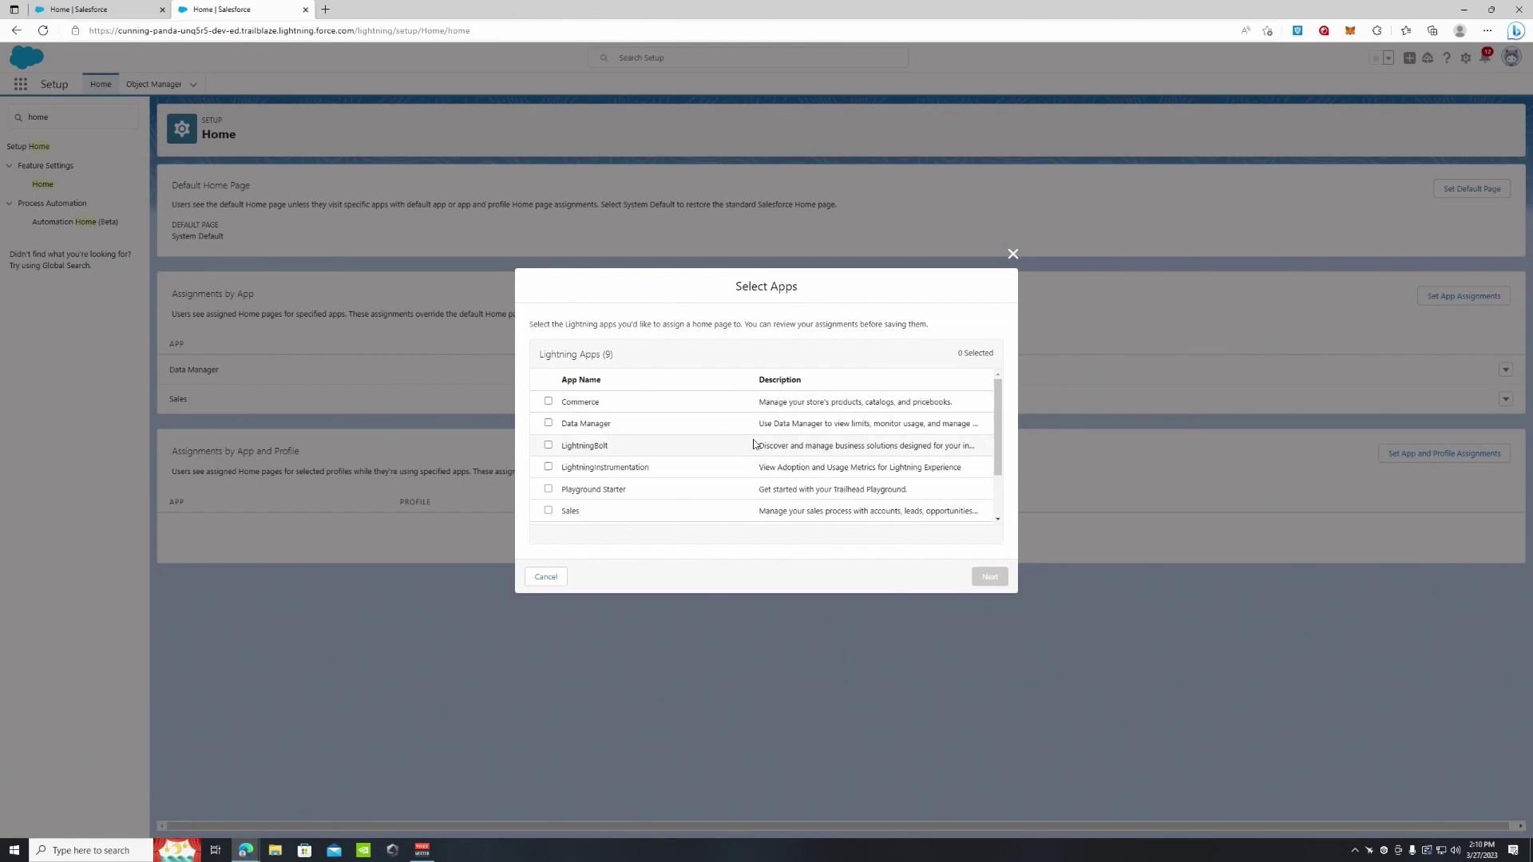
scroll(754, 447, down, 3)
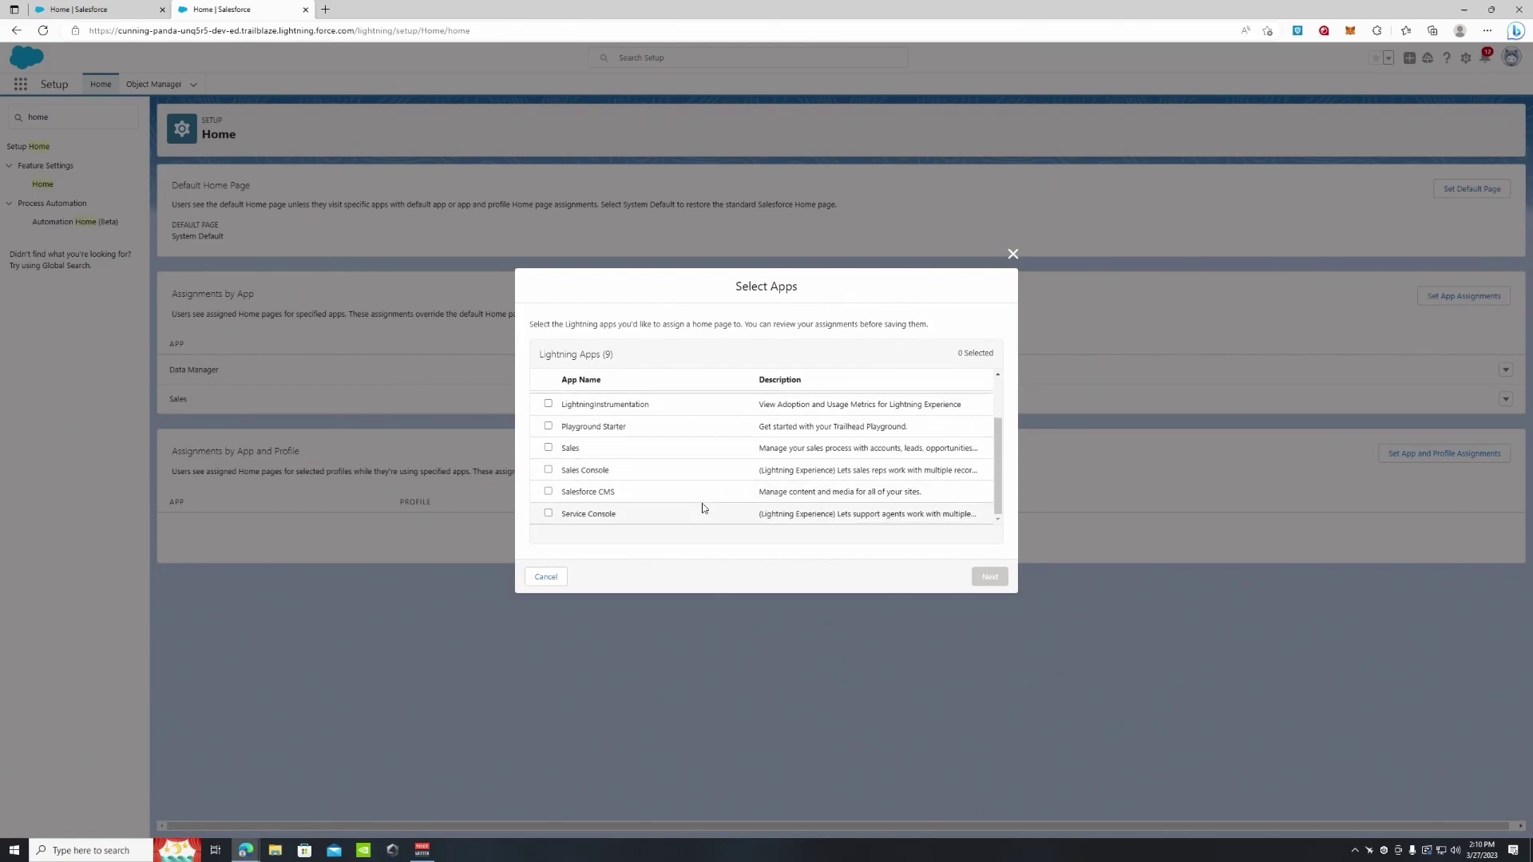
click(550, 474)
click(989, 577)
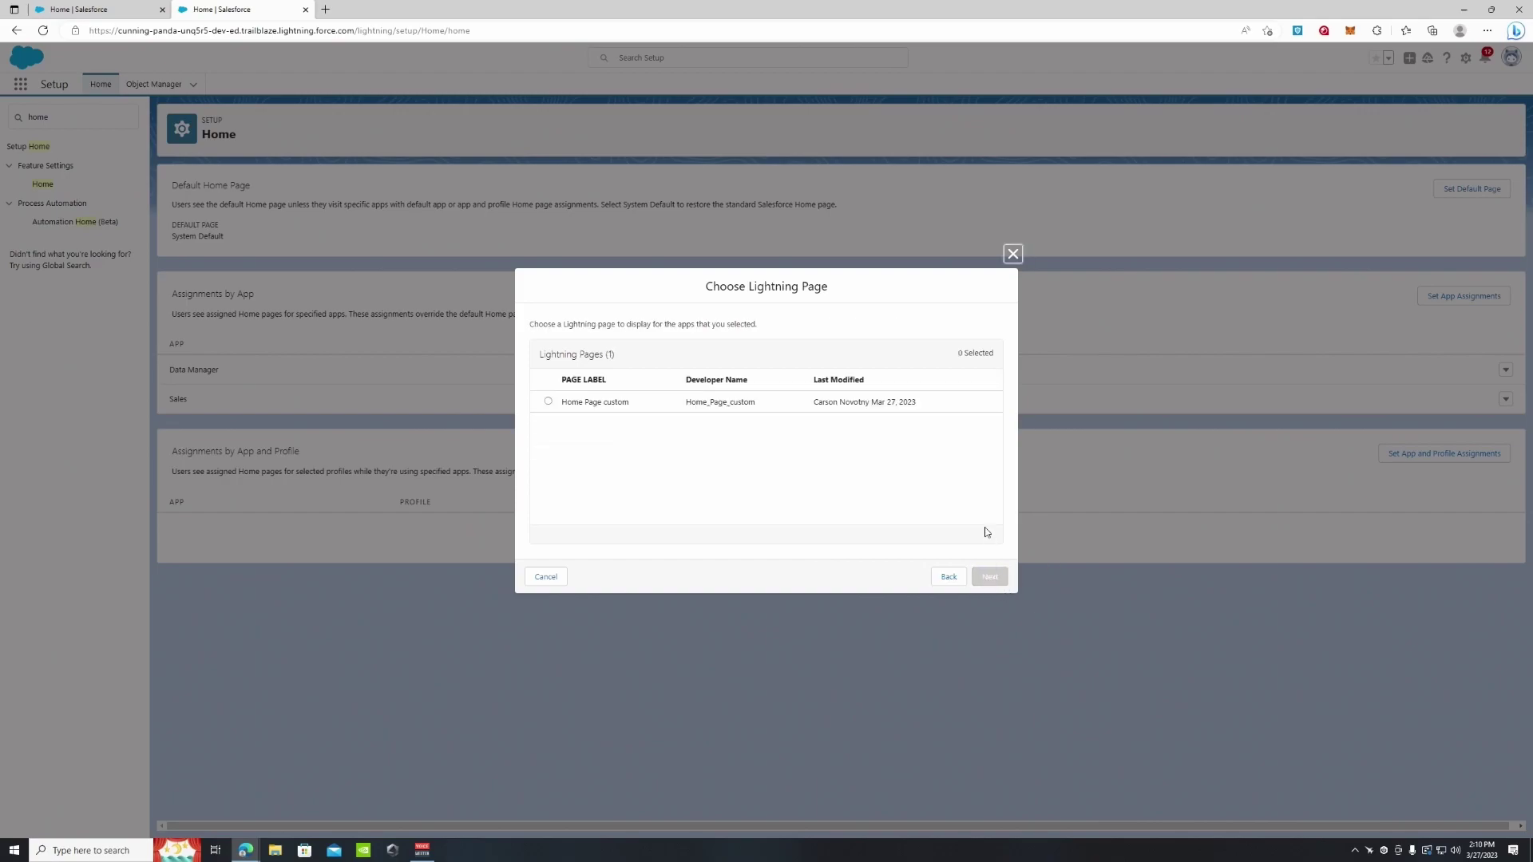
click(548, 401)
click(993, 579)
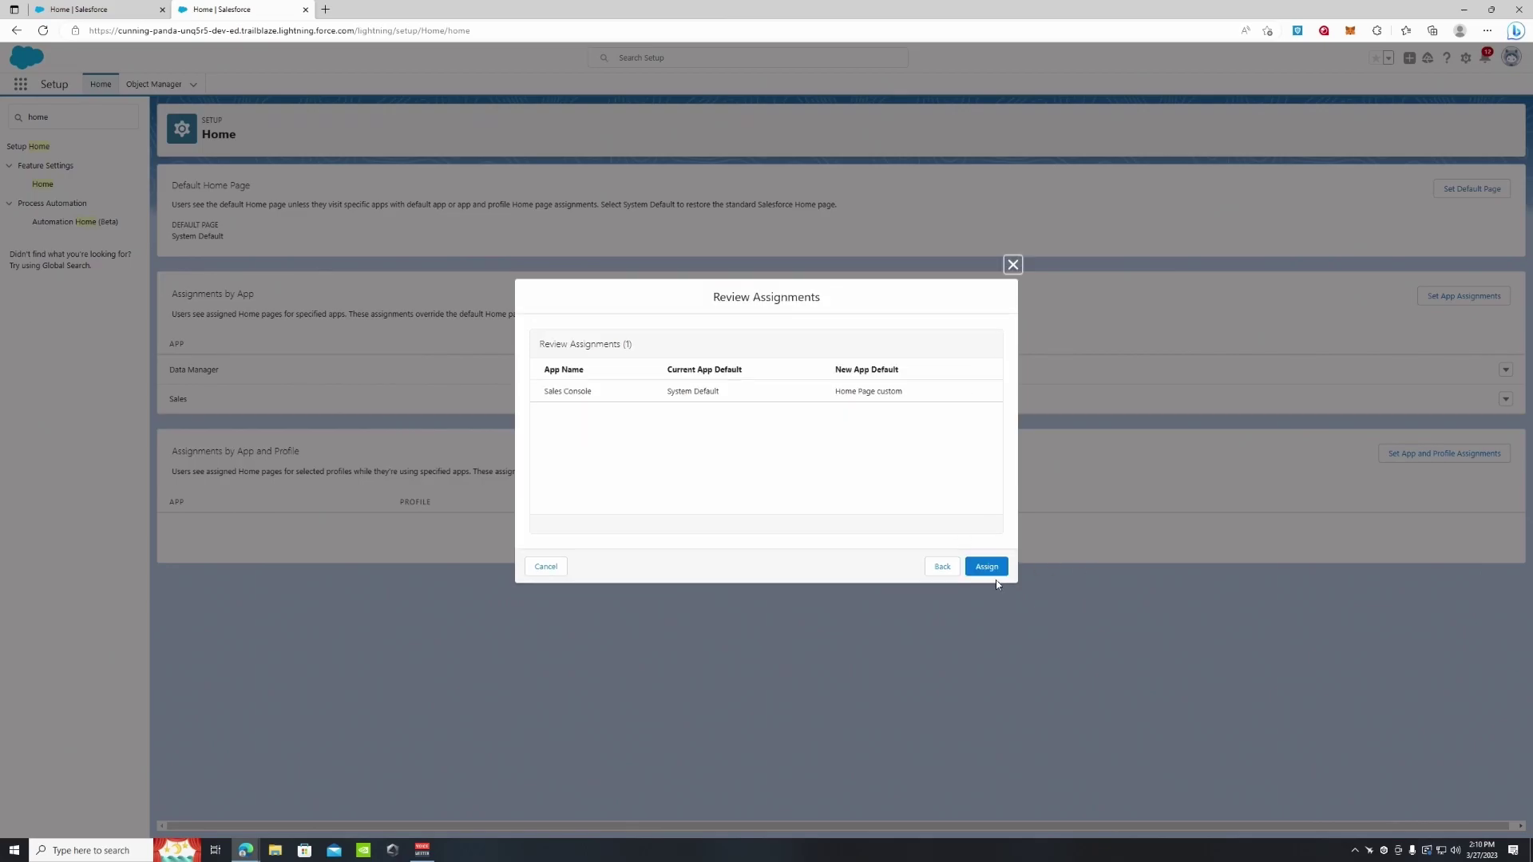
click(994, 574)
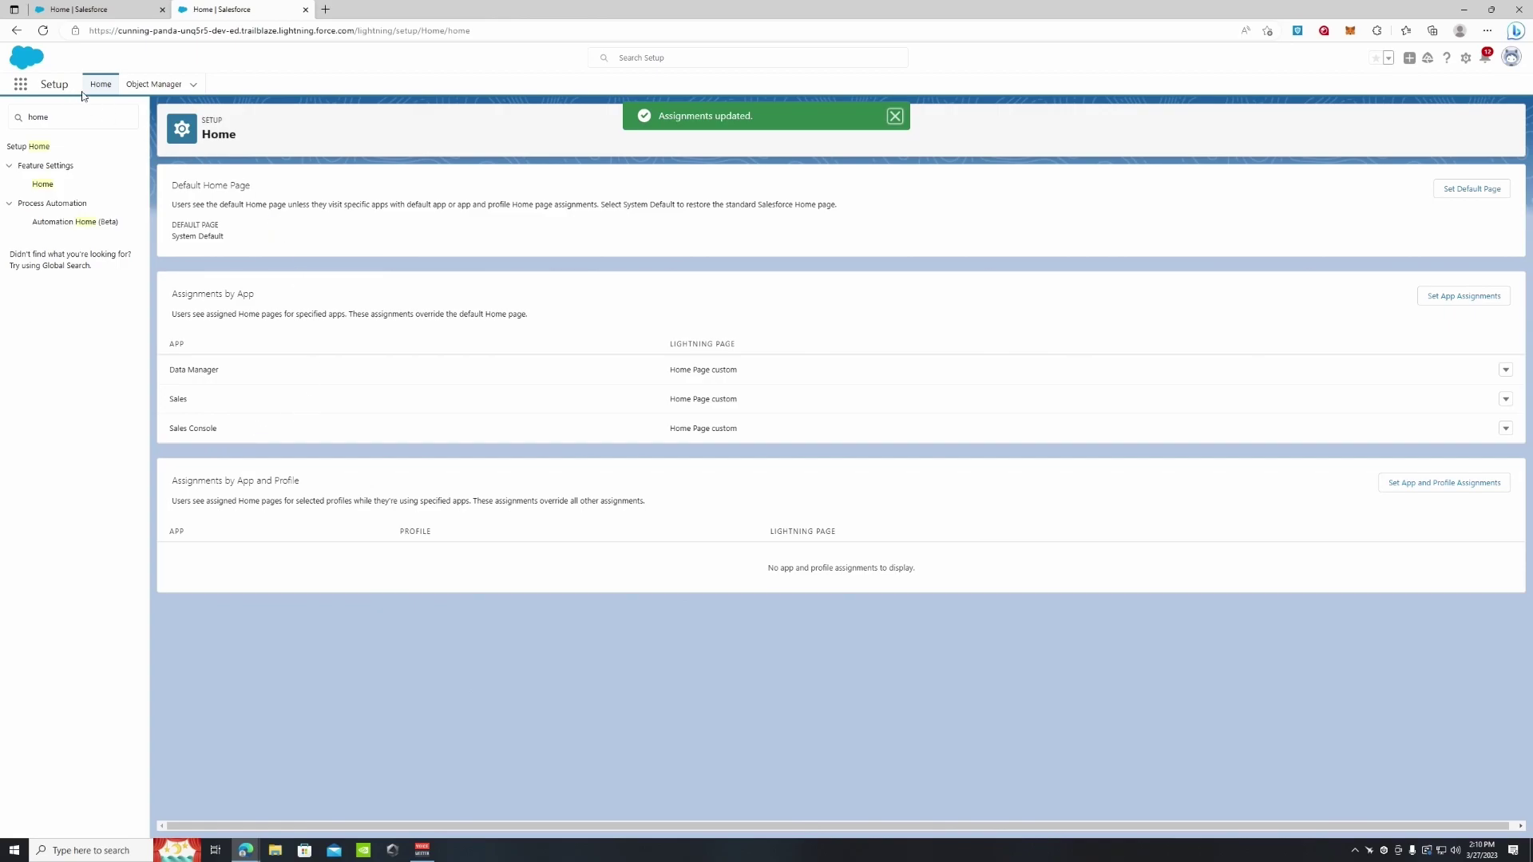
Search Setup for 'theme' and view the Lightning Blue theme in Themes and Branding
double_click(81, 119)
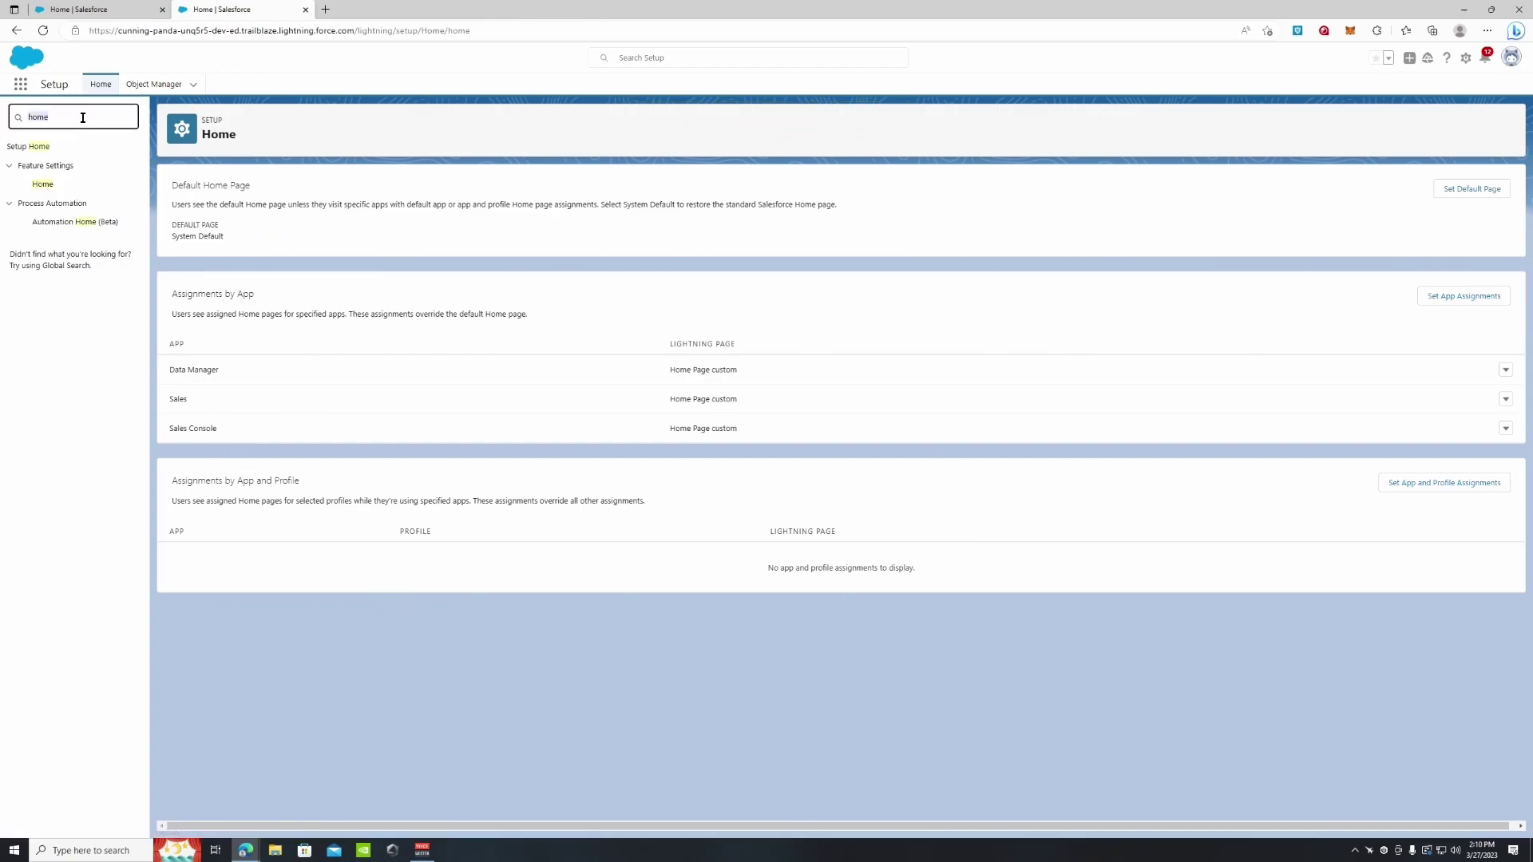
key(BackSpace)
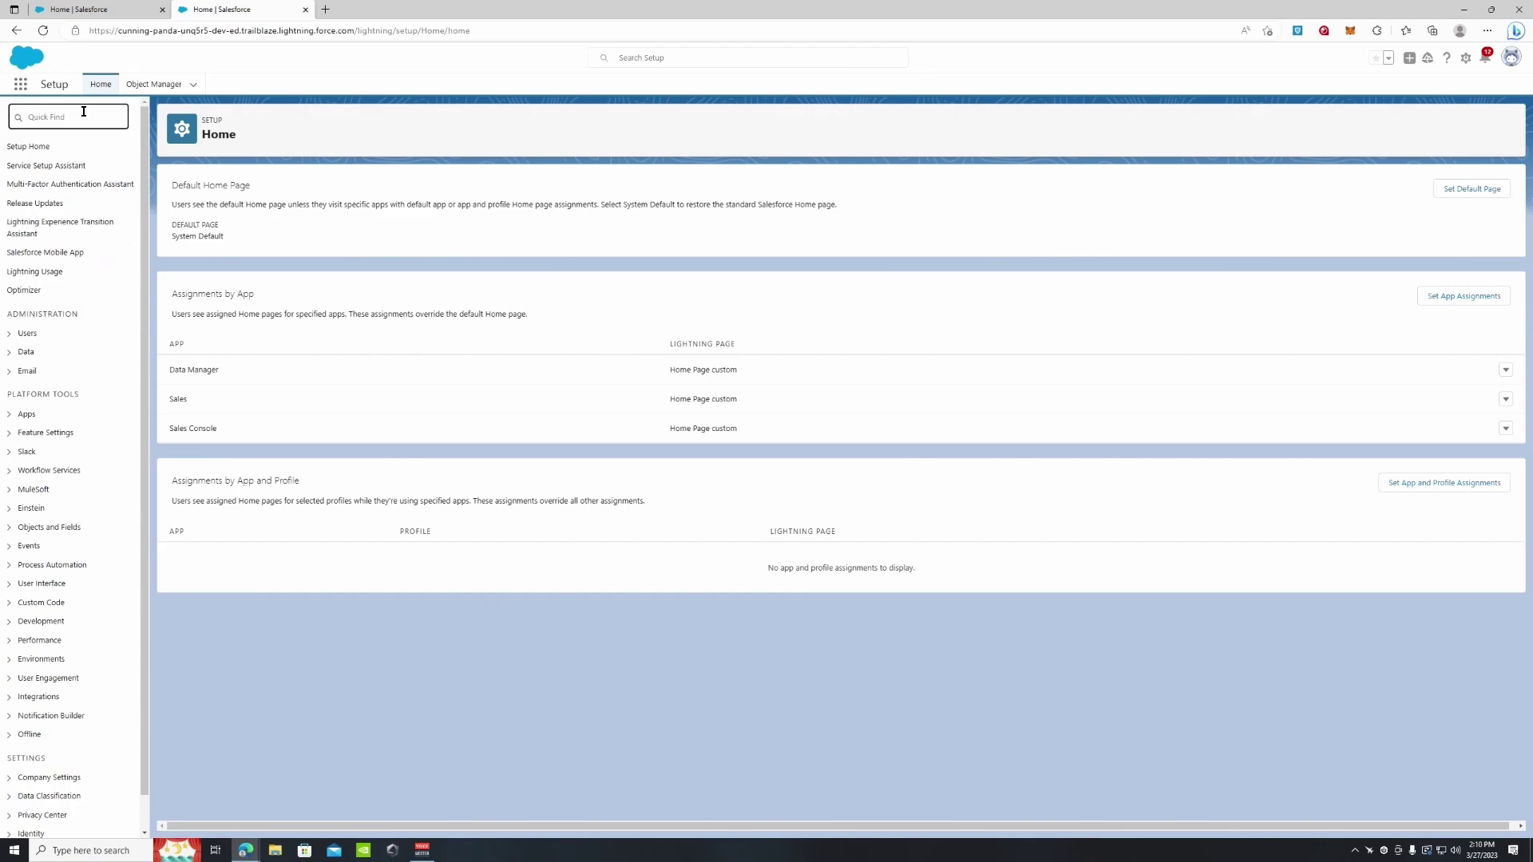
text(theme)
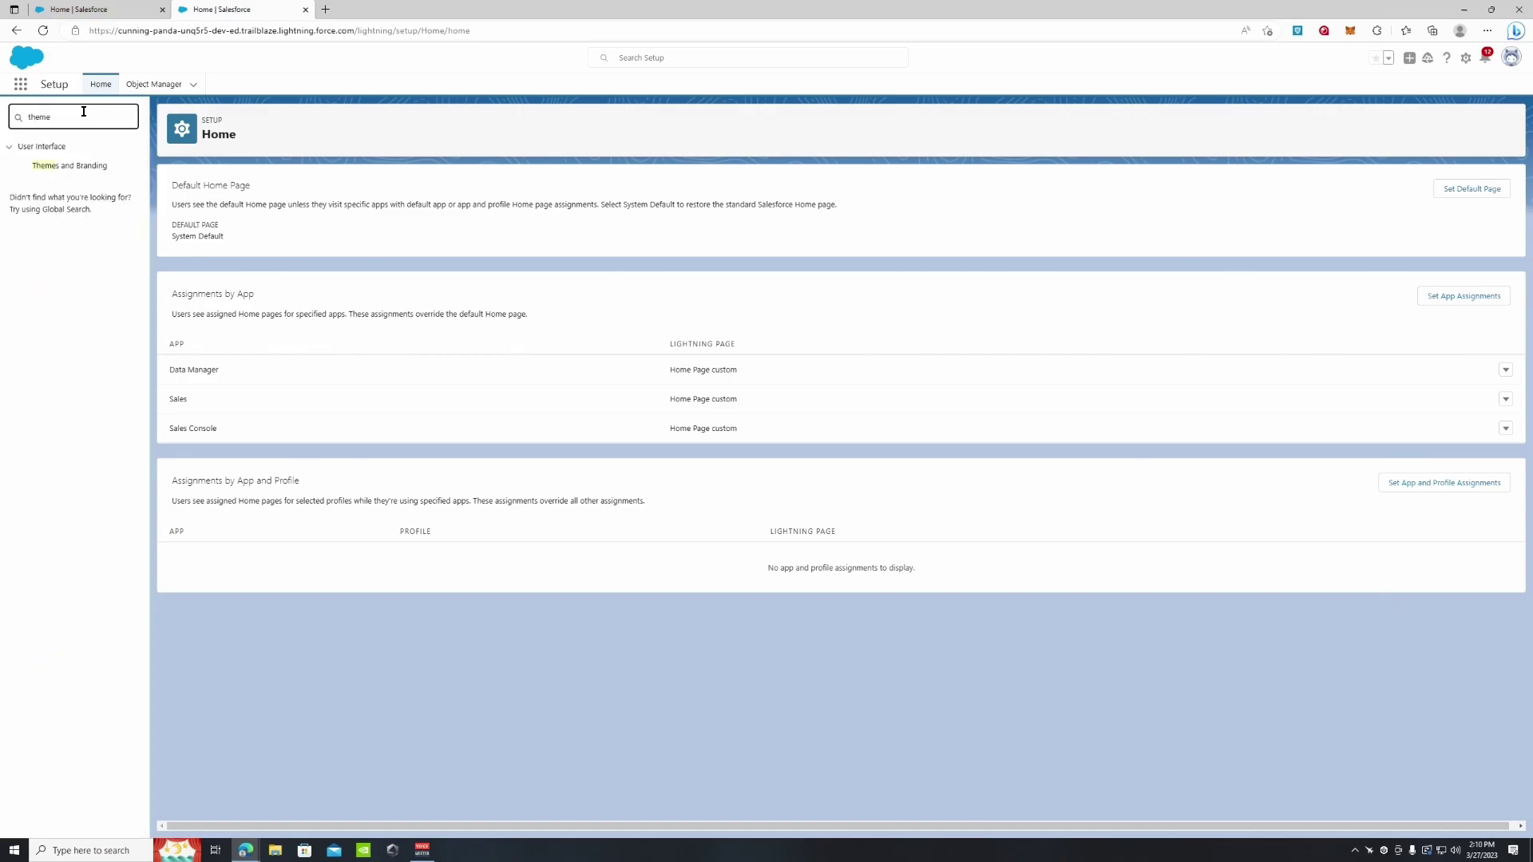
click(80, 167)
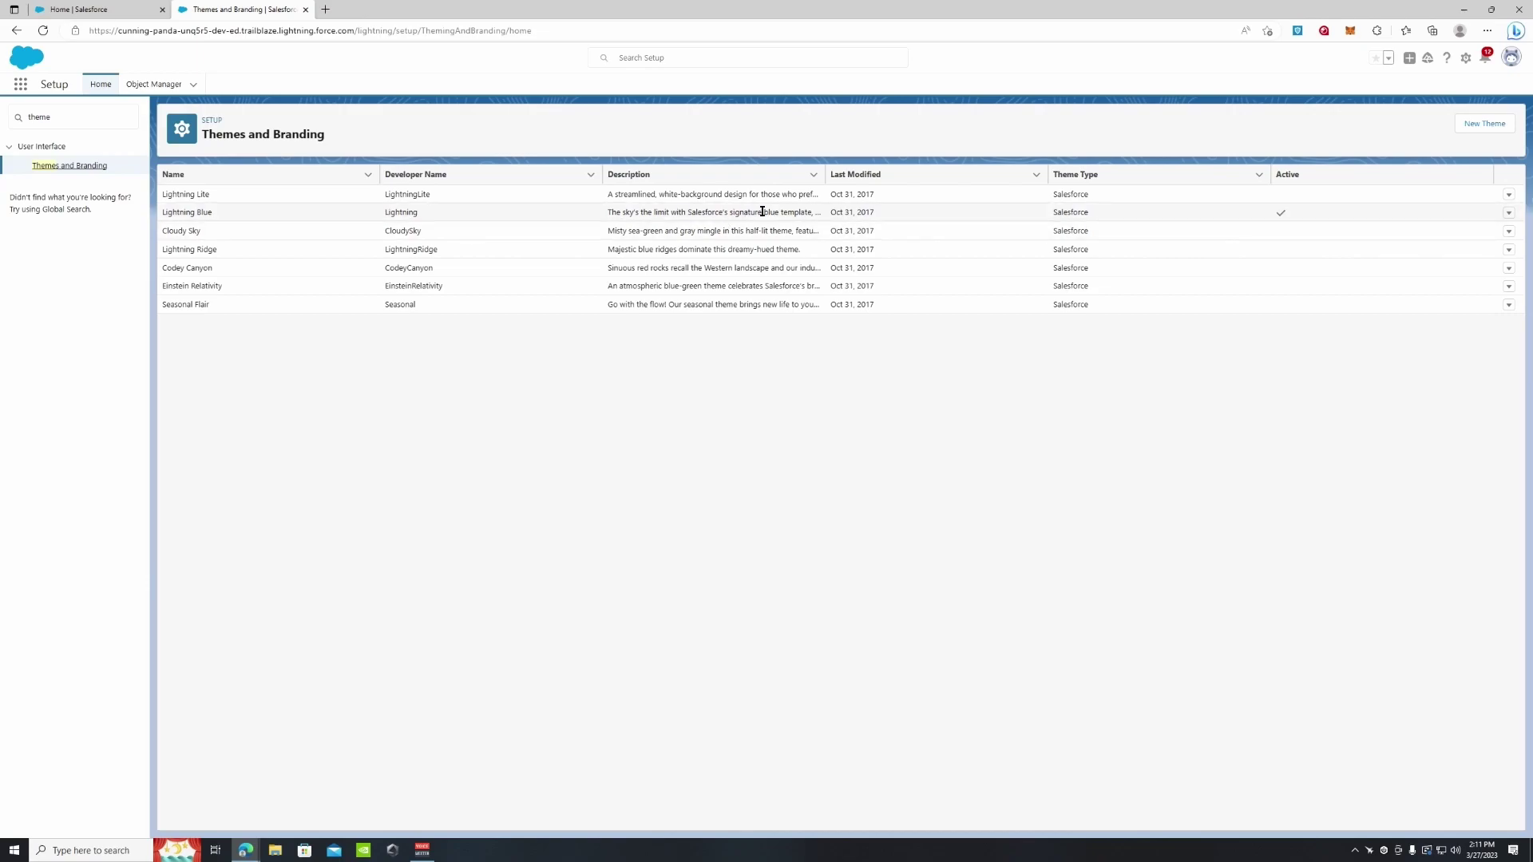
click(1507, 214)
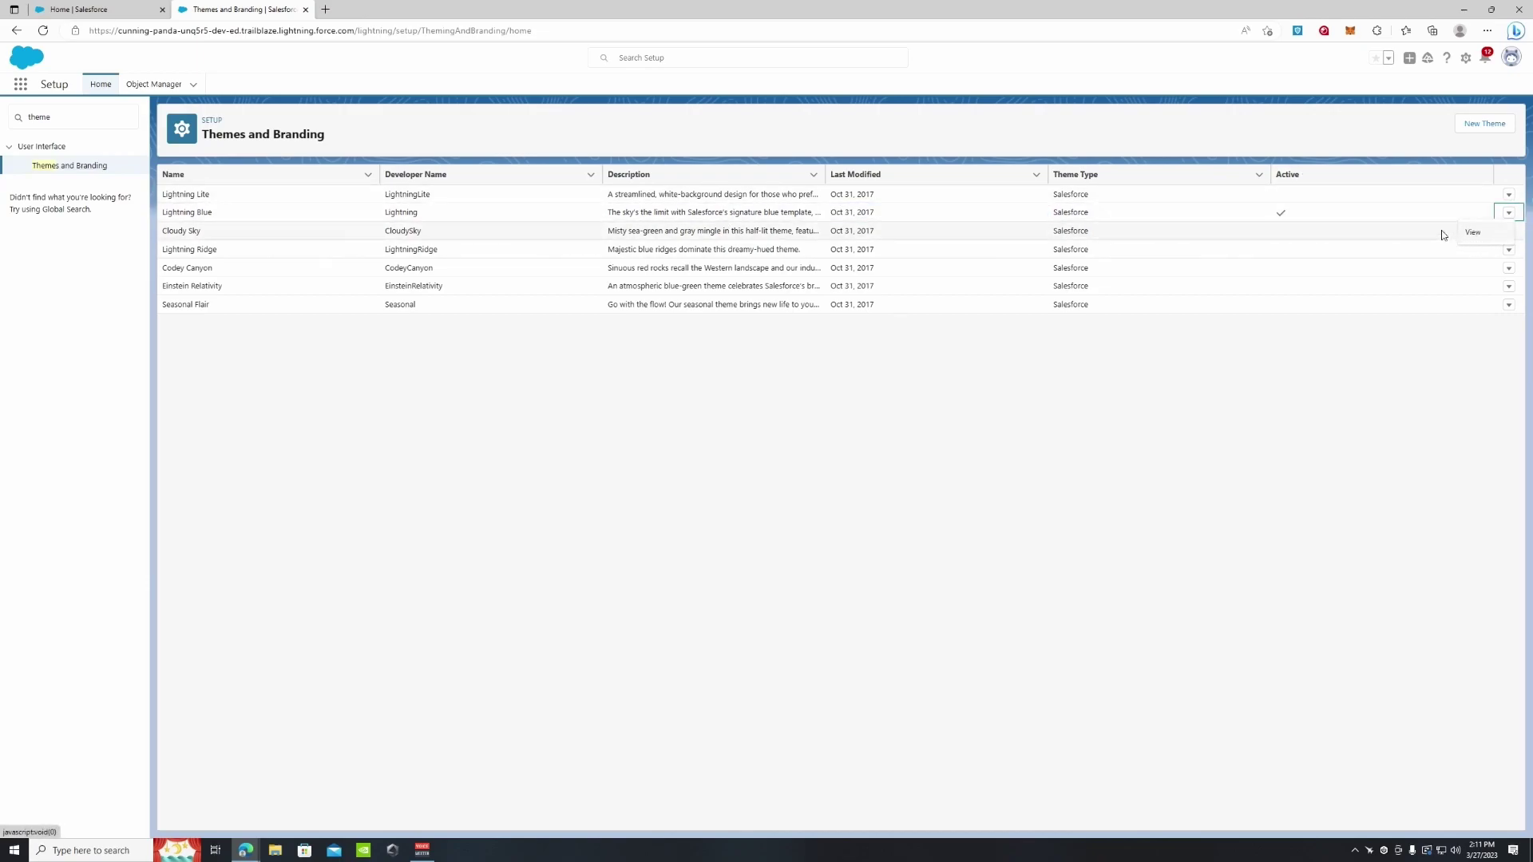
click(1476, 232)
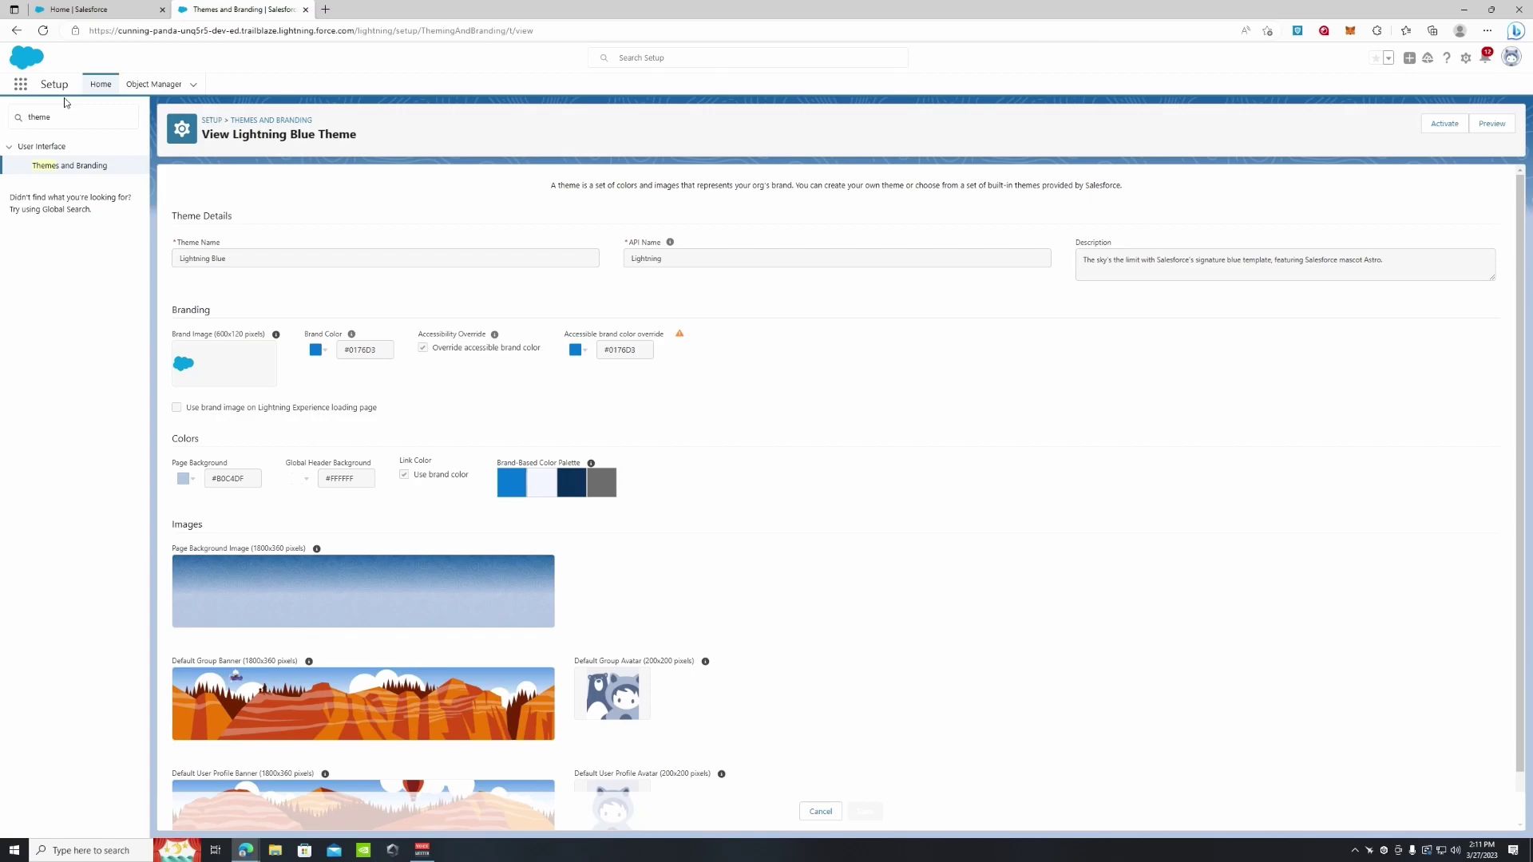
Go to the OptiOpp Upgrades page and scroll to the four-step Upgrade Process
click(102, 86)
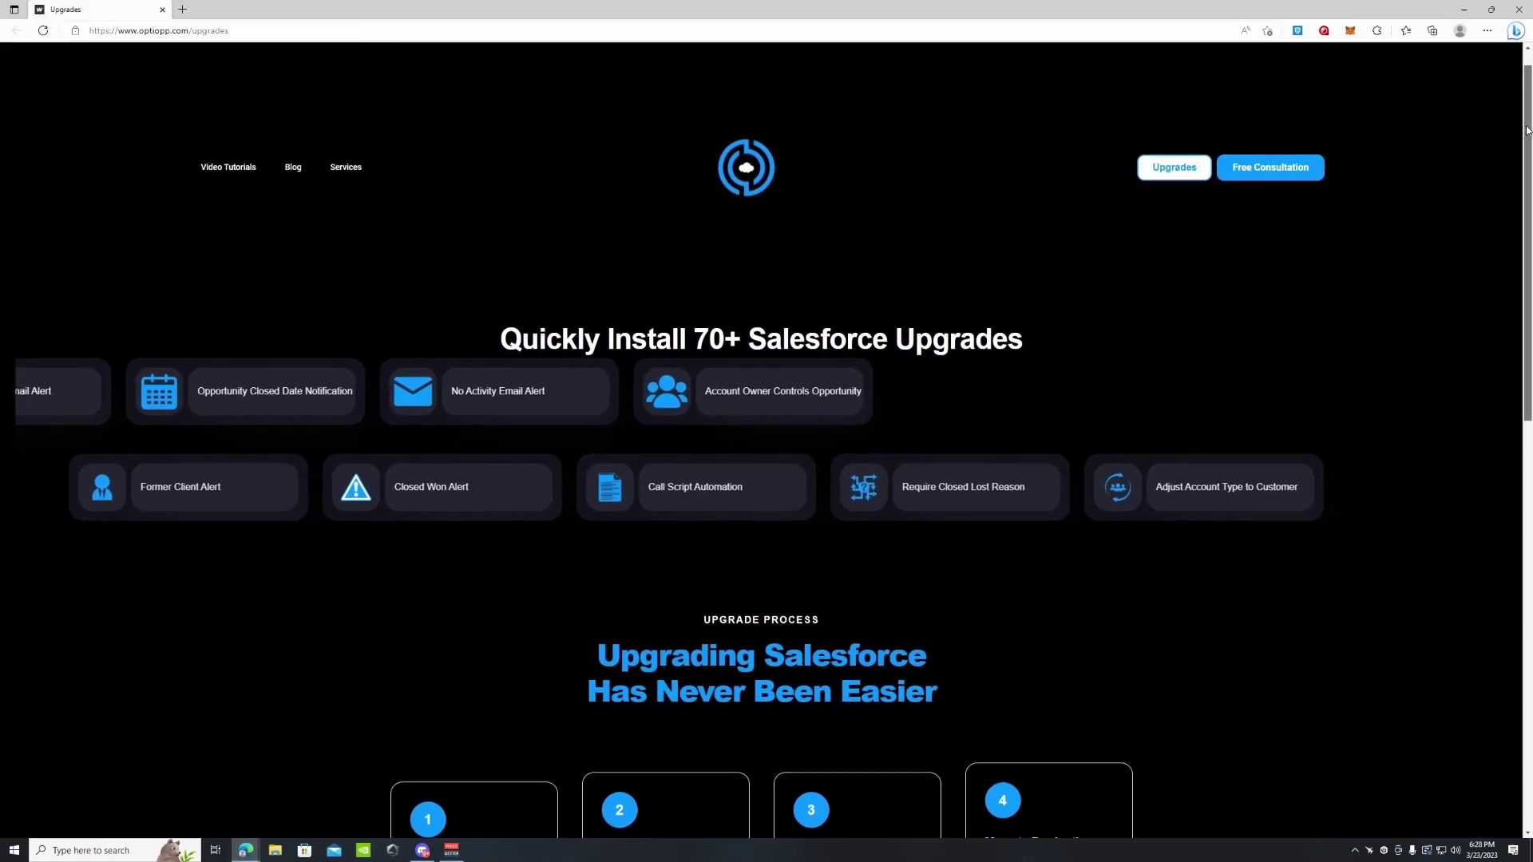
drag(1529, 140, 1531, 291)
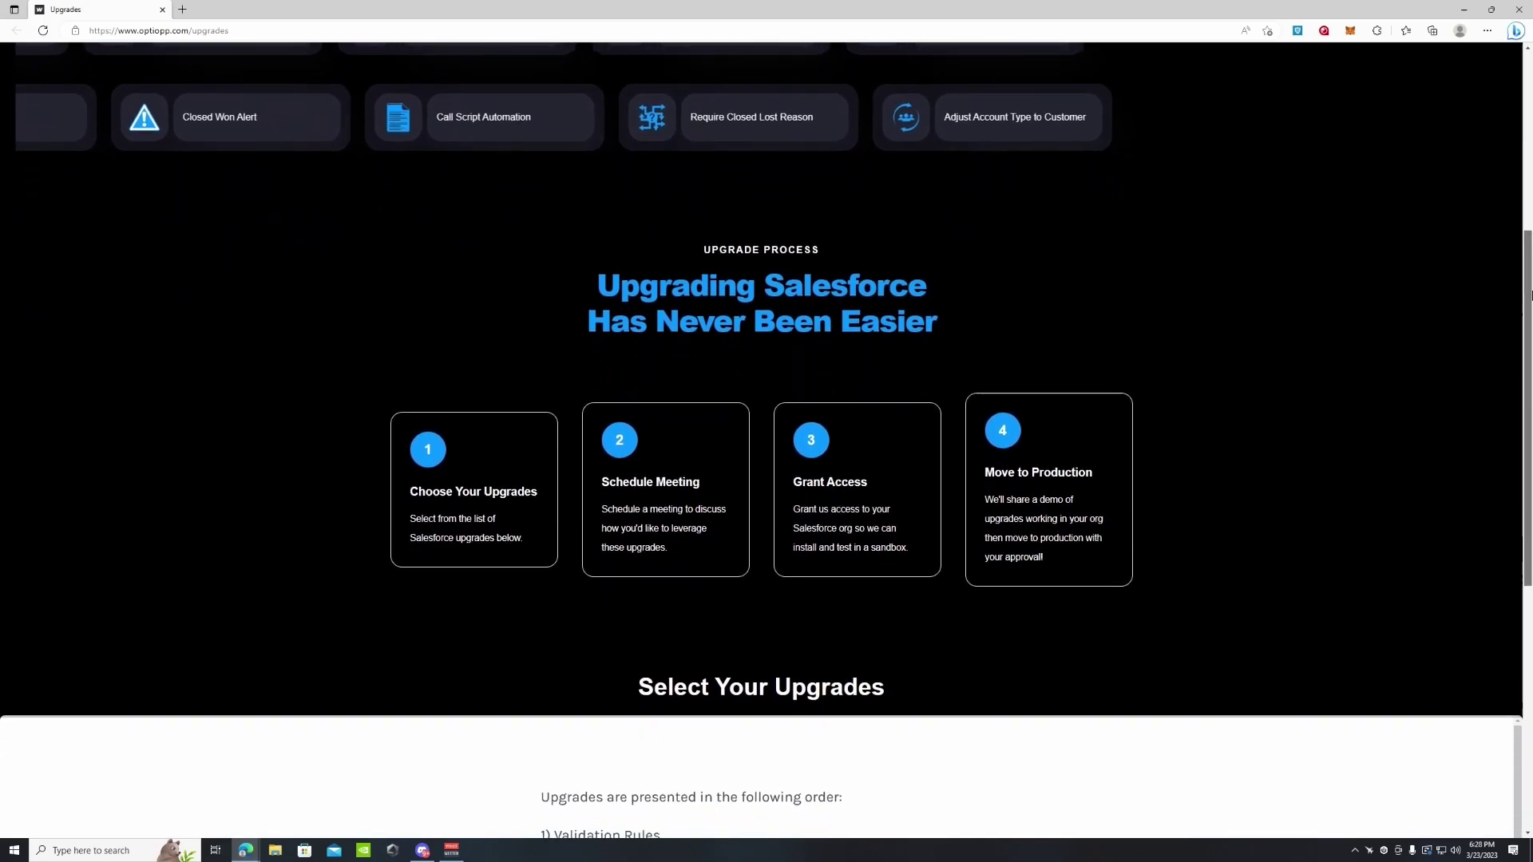